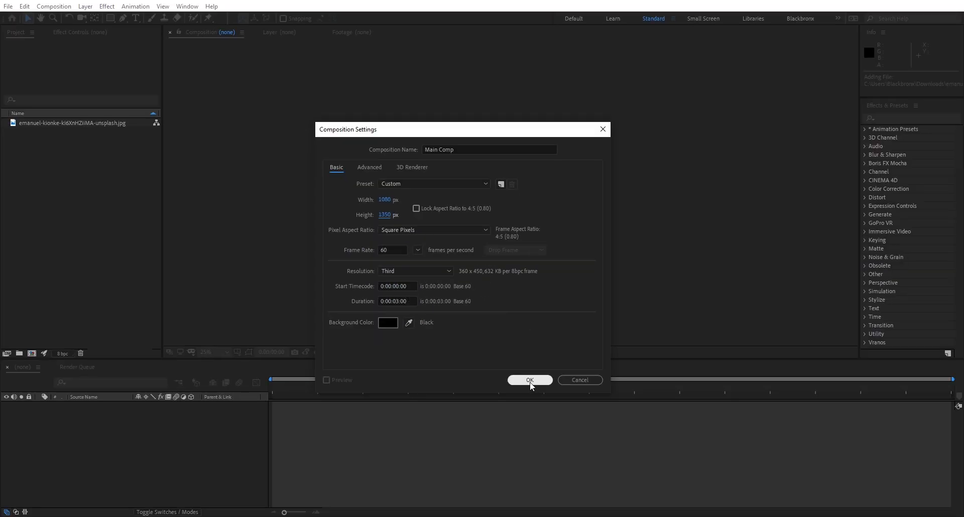
Step: Create a 1080 × 1350 px composition named Main Comp at 60 fps lasting 3 seconds, and add the imported photo as a layer
left_click(531, 380)
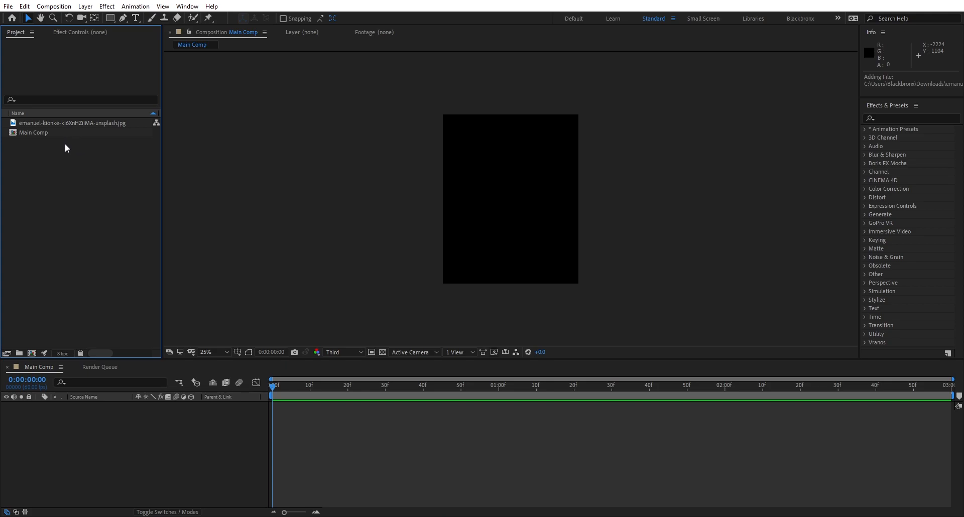
left_click_drag(68, 124, 59, 428)
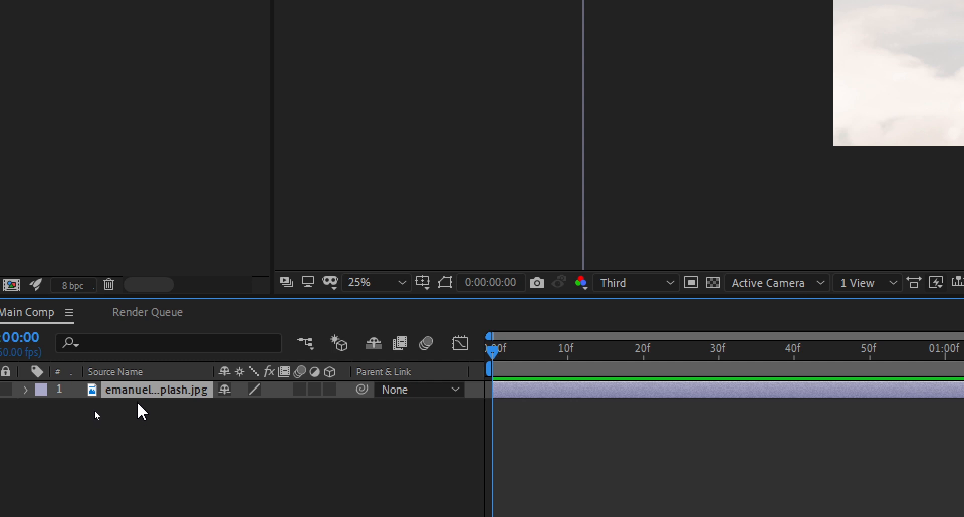
Step: Scale the photo layer to 37% so the whole jumping man fits within the composition frame
key("s")
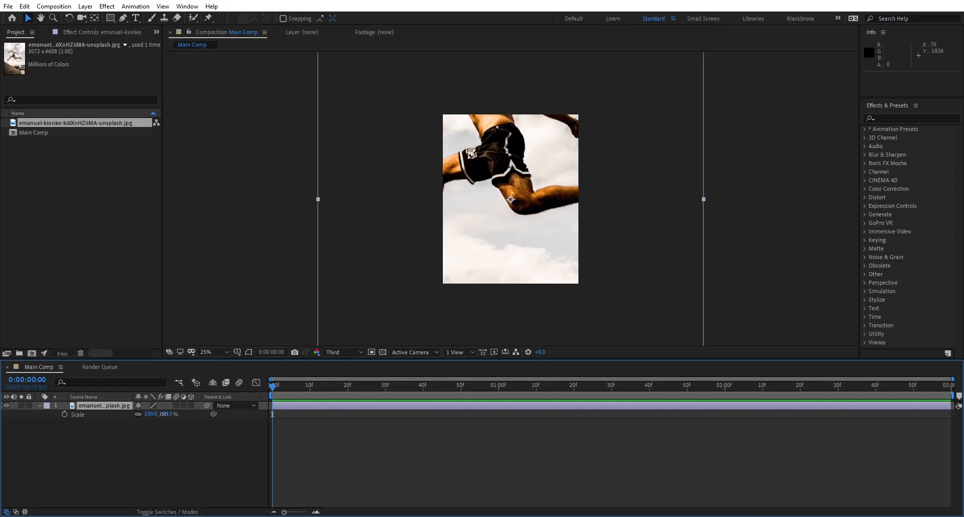
left_click_drag(164, 415, 141, 419)
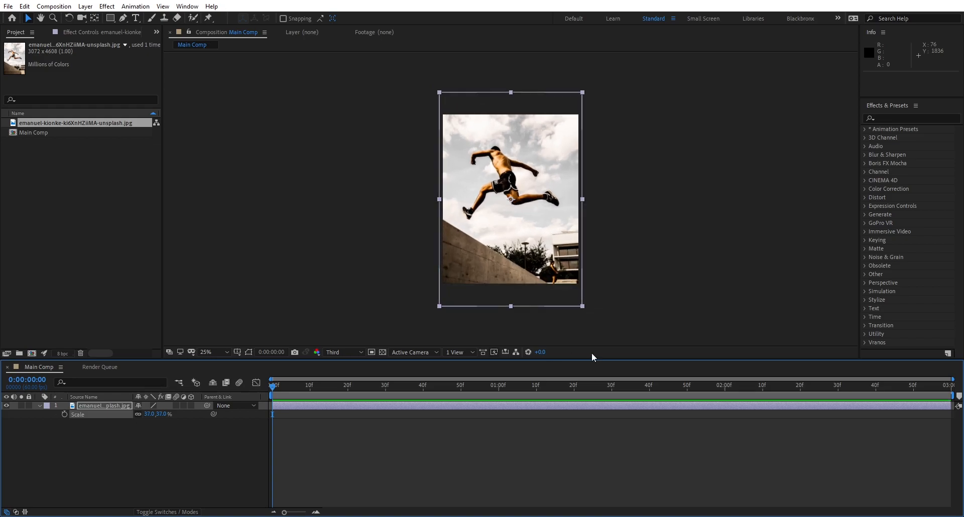
left_click(610, 319)
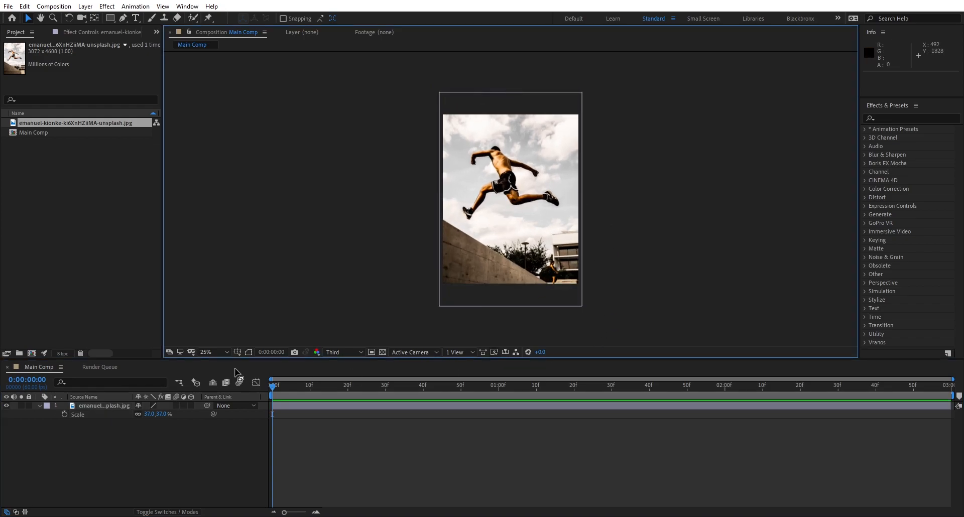
left_click(223, 353)
left_click(217, 174)
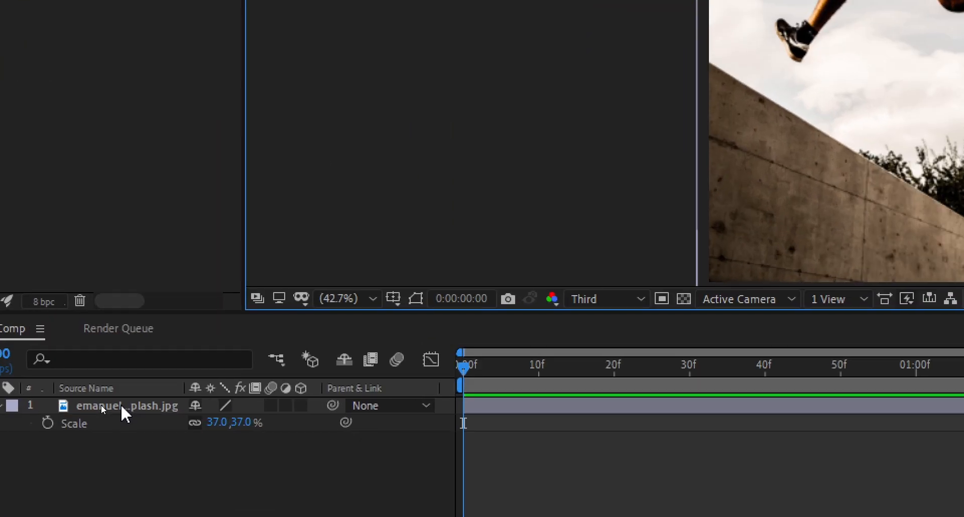
Step: Prepare the photo layer for tracing with the Pen tool and set the preview resolution to Full
left_click(101, 405)
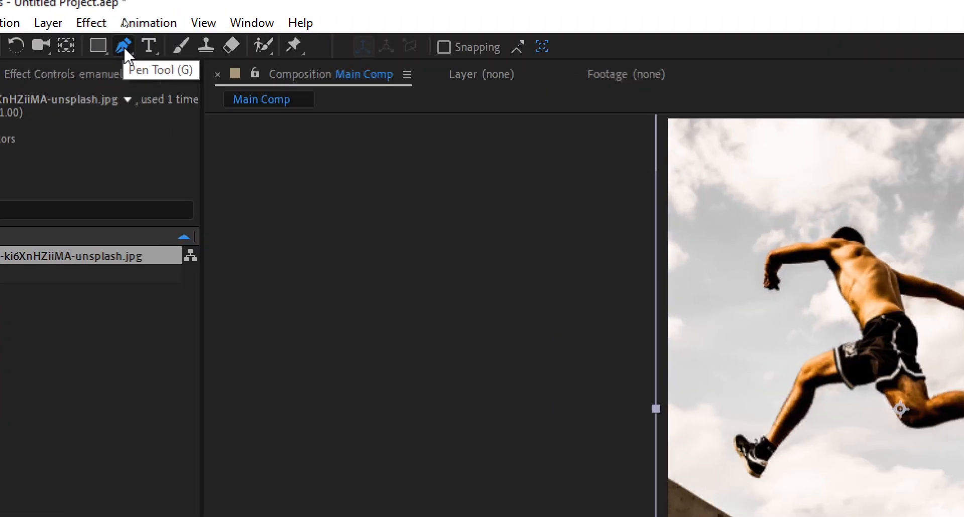
left_click(124, 47)
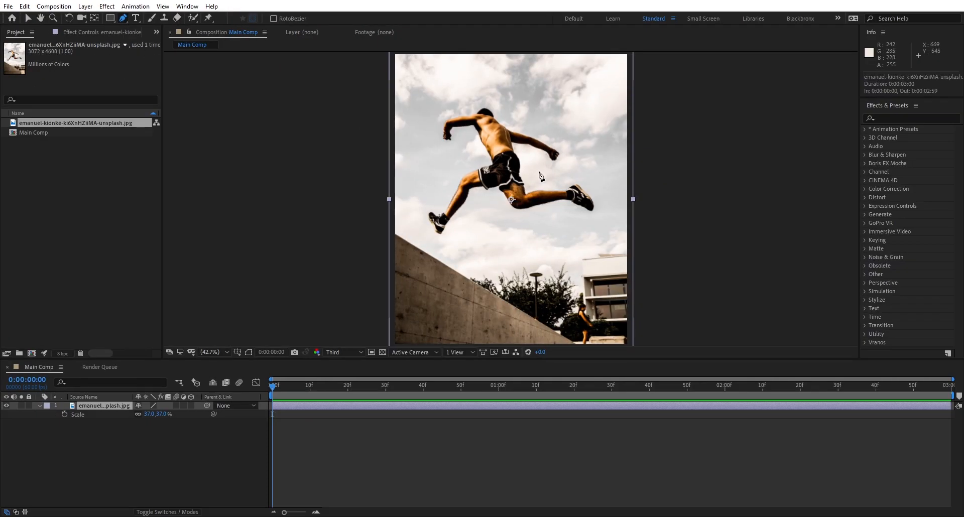
scroll(540, 176, "up", 4)
scroll(541, 170, "down", 1)
left_click_drag(529, 171, 413, 308)
left_click(345, 353)
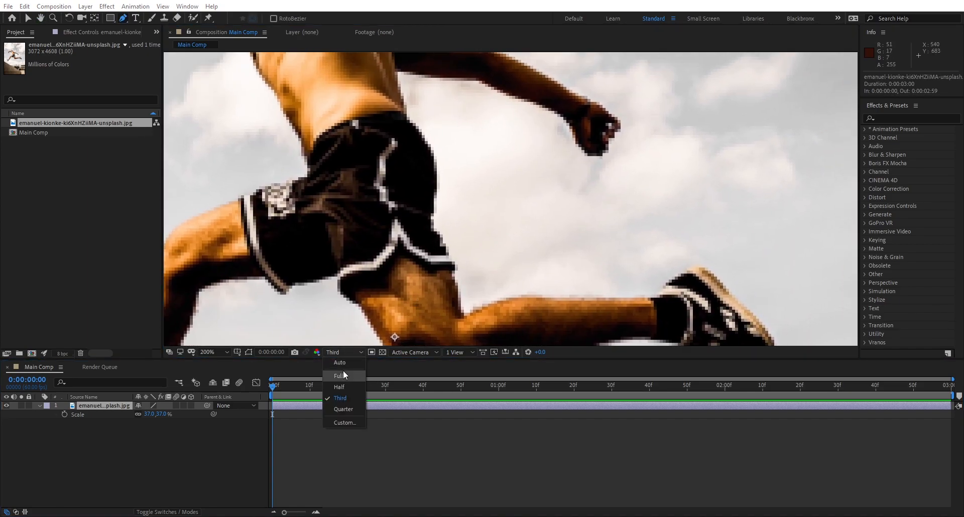
left_click(344, 376)
Step: Trace a closed Pen tool mask around the jumping man's outline, starting at the hem of his shorts
scroll(456, 317, "up", 2)
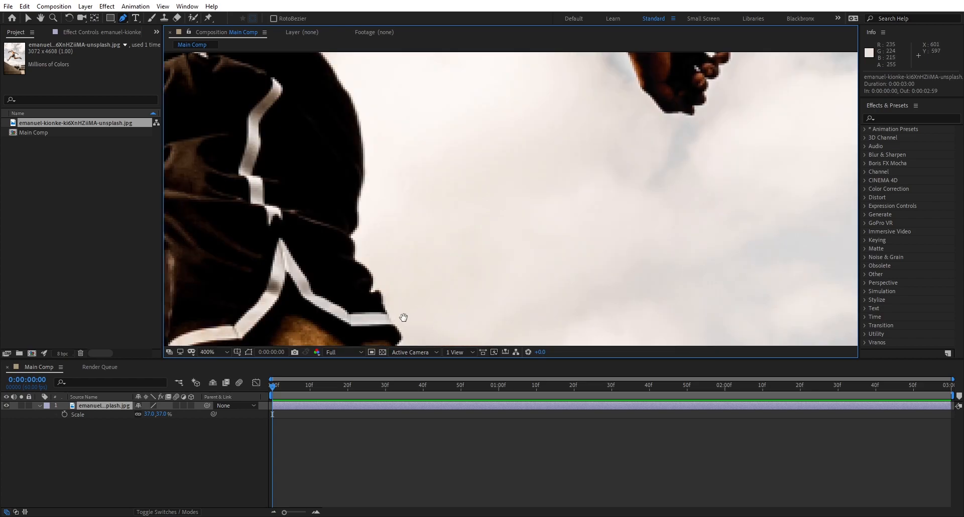
left_click_drag(402, 318, 500, 289)
left_click(490, 306)
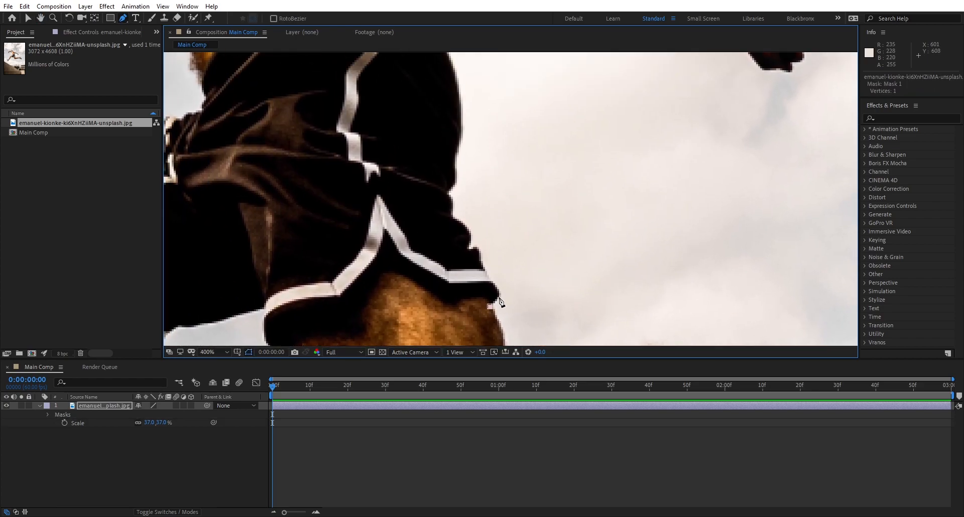
left_click(499, 295)
scroll(499, 295, "up", 2)
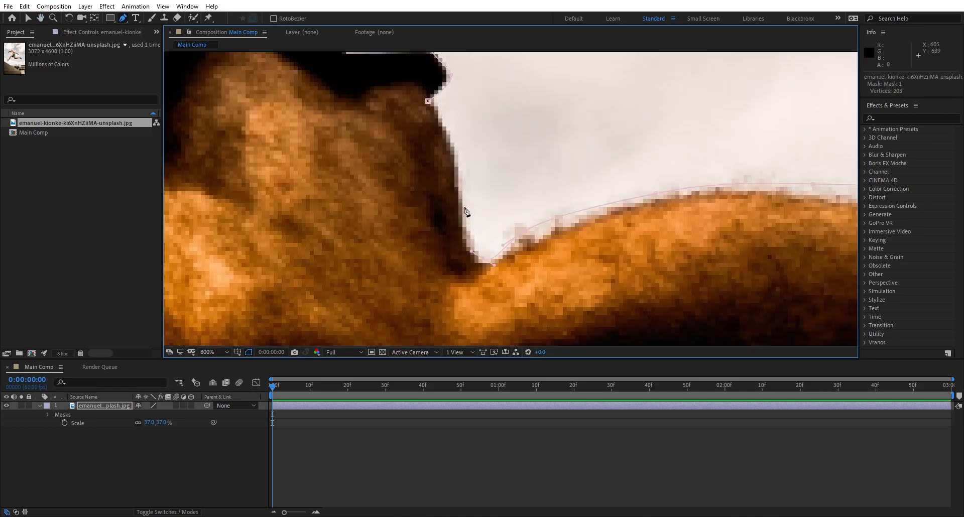
left_click_drag(464, 208, 459, 177)
left_click_drag(450, 137, 435, 109)
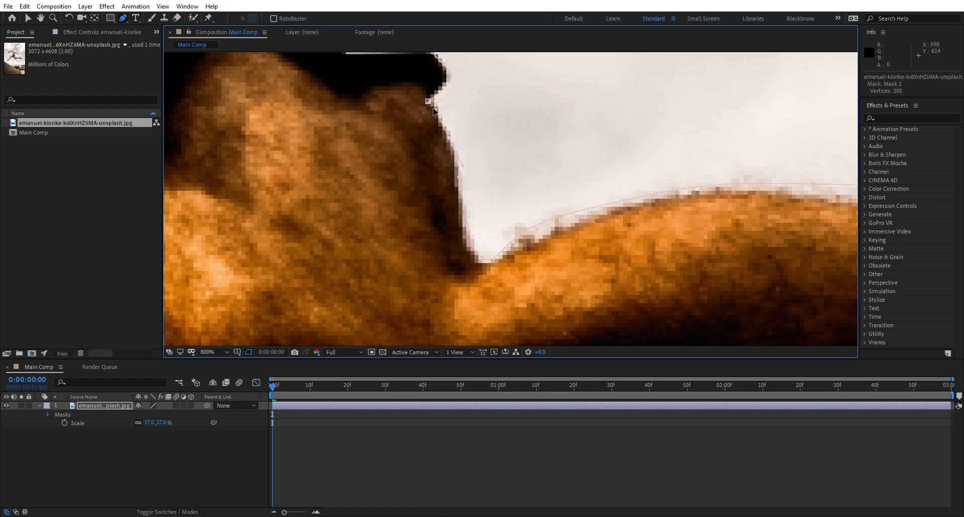
left_click(428, 102)
Step: Examine the edges of the masked cut-out around the jumping man's torso, arms, legs and shoes
key("slash")
left_click_drag(484, 154, 517, 240)
key("v")
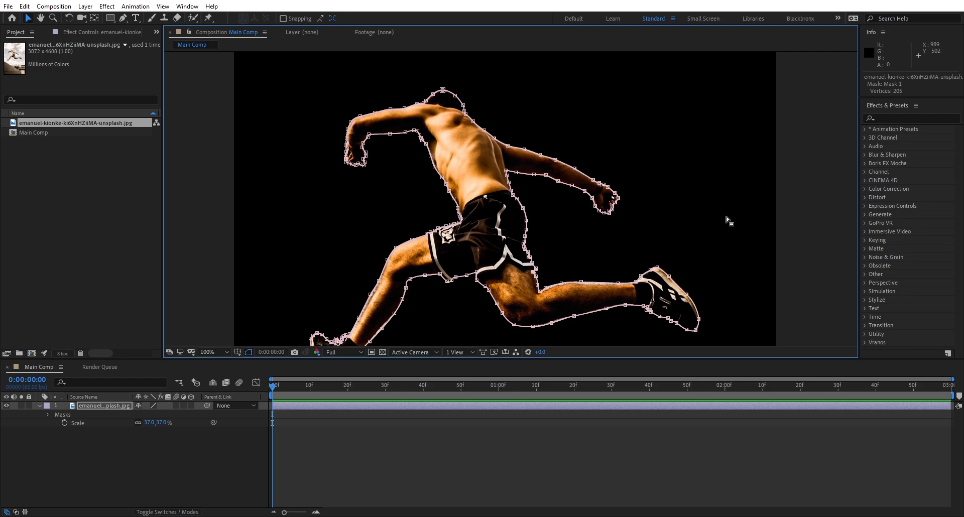
left_click(800, 222)
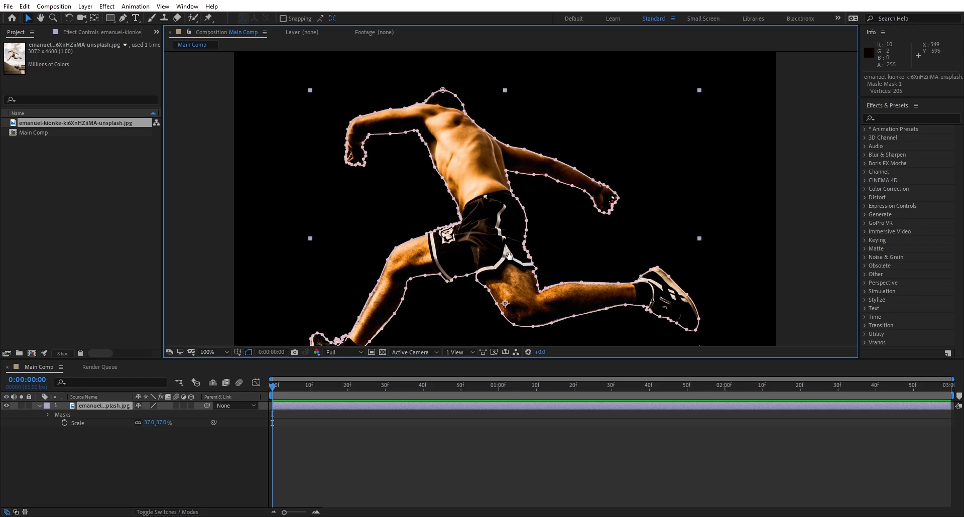
left_click_drag(509, 261, 506, 200)
left_click(806, 214)
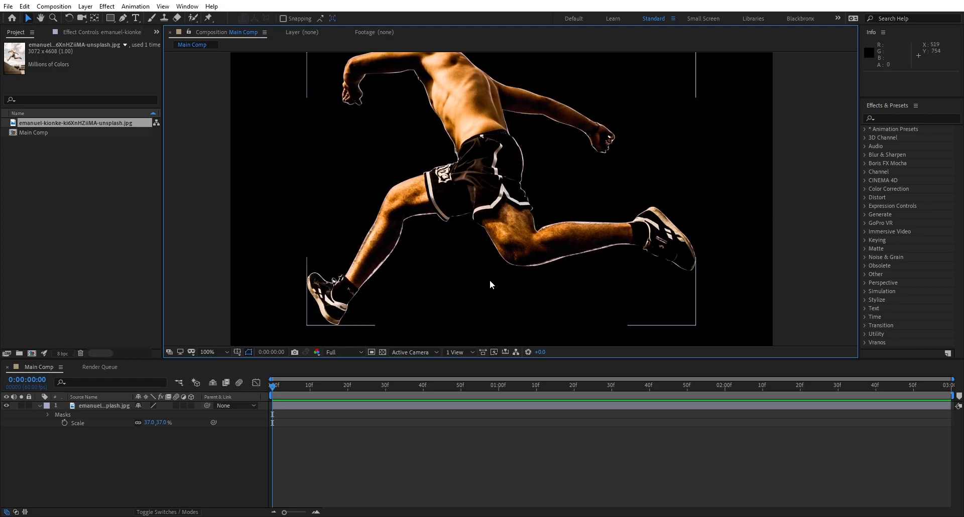
key("period")
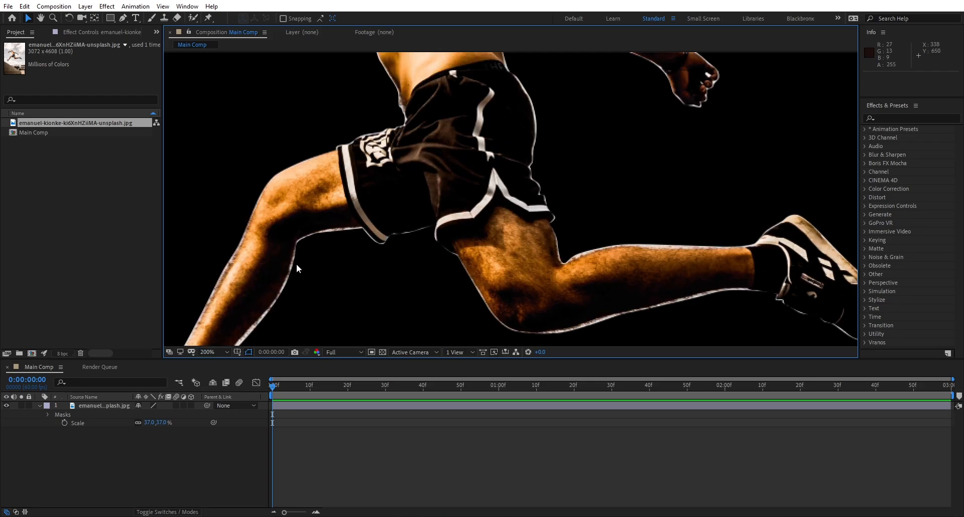
left_click_drag(328, 283, 353, 360)
left_click_drag(482, 178, 605, 142)
Step: Duplicate the masked photo layer and rename the upper copy as BG
left_click(82, 406)
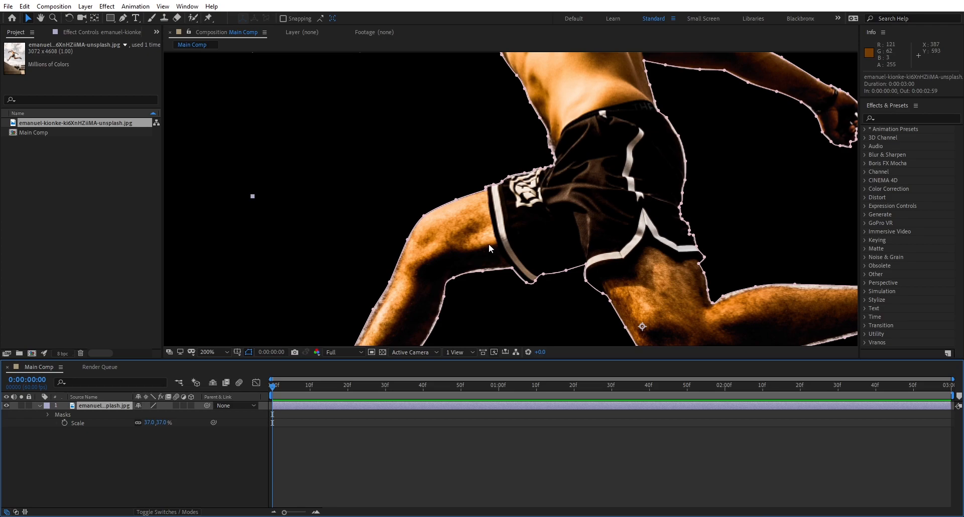
key("comma")
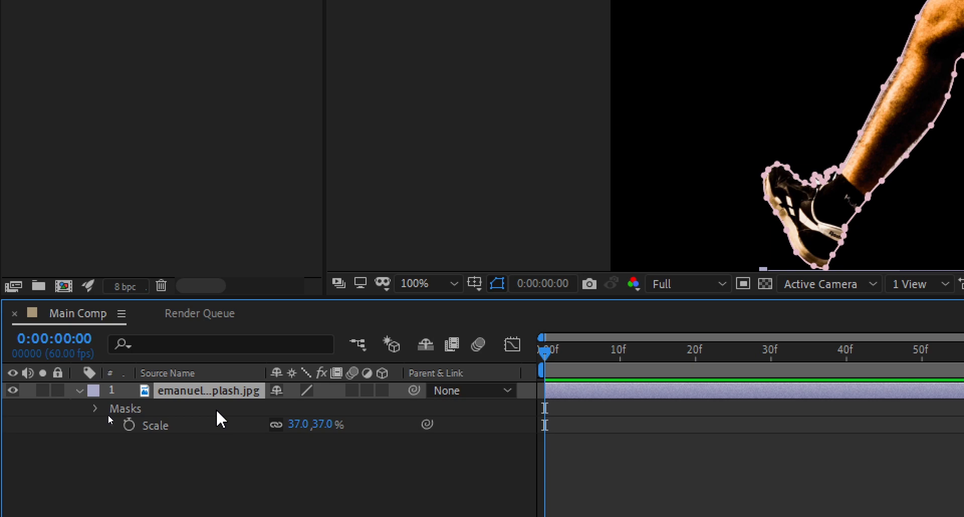
key("ctrl+d")
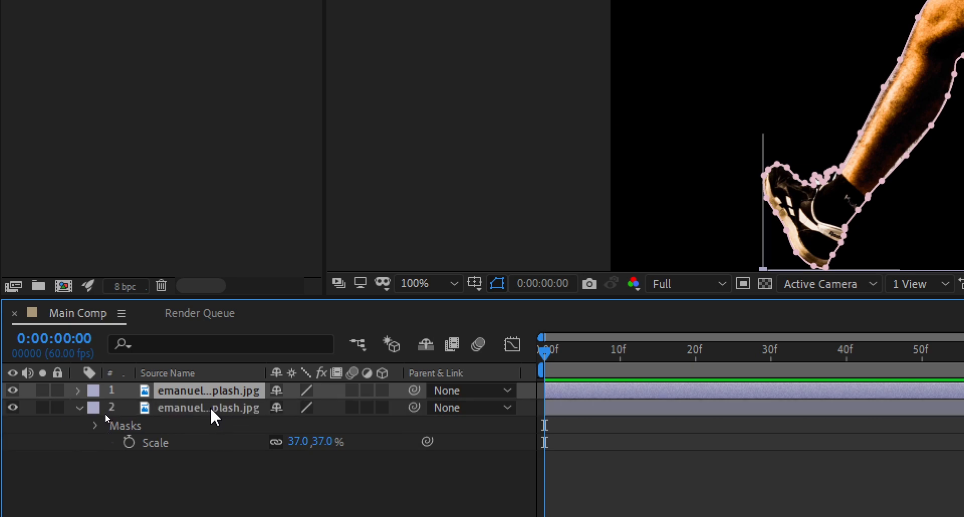
key("Return")
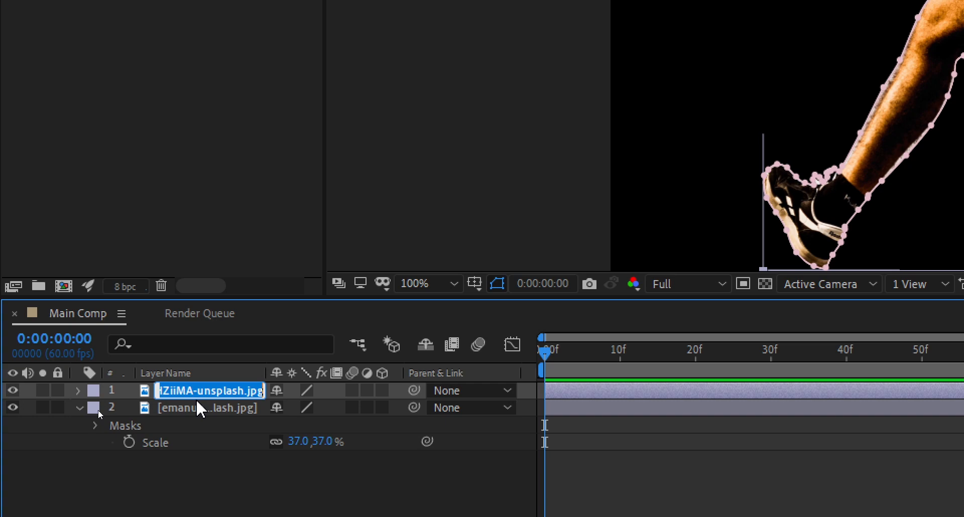
type("BG")
key("Return")
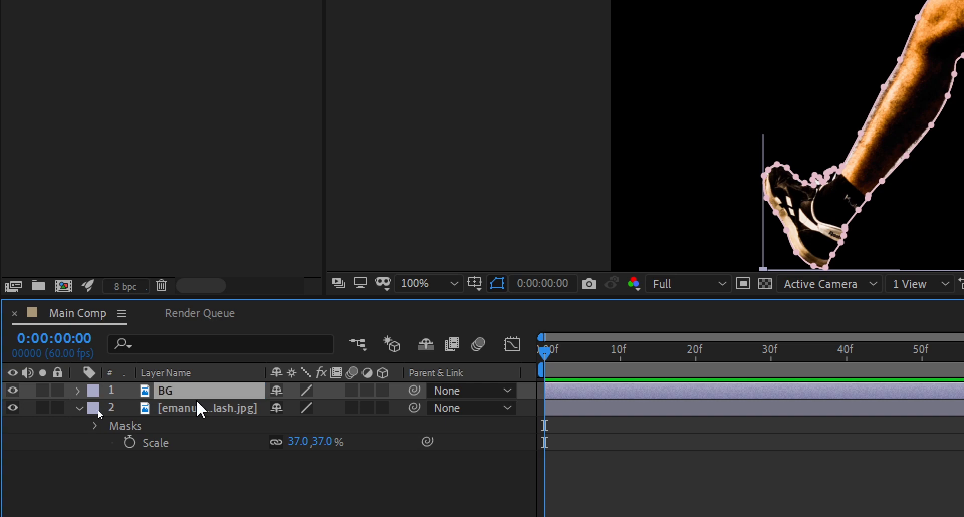
Step: Rename the lower photo layer as Jumper and hide the BG layer
left_click(244, 406)
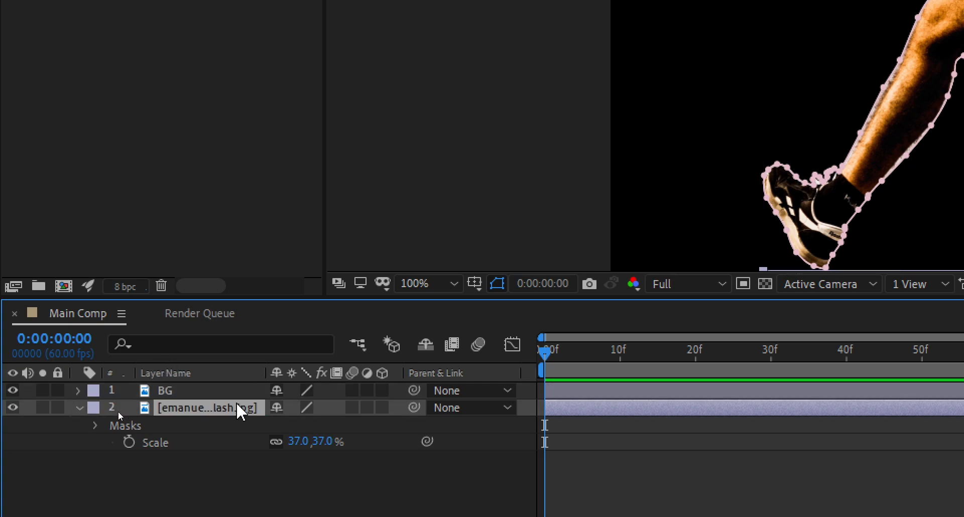
key("Return")
type("Jumper")
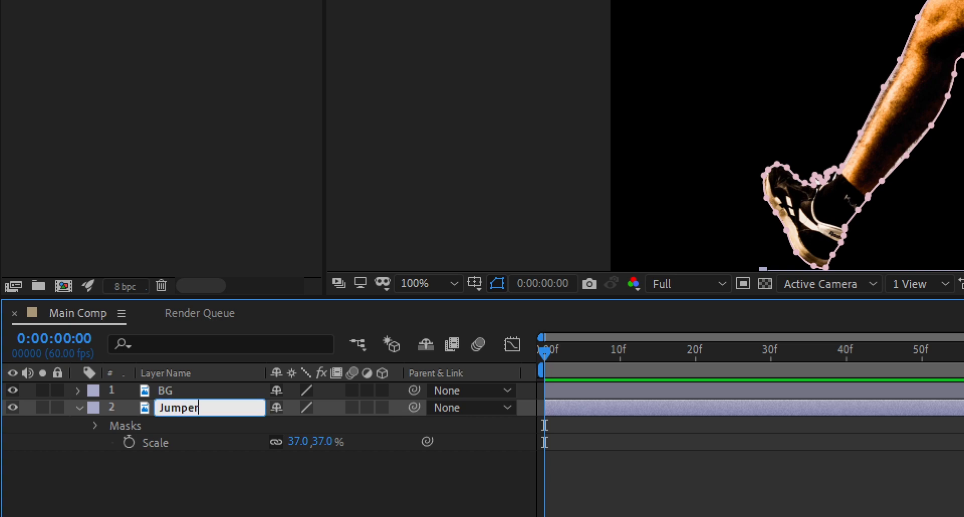
key("Return")
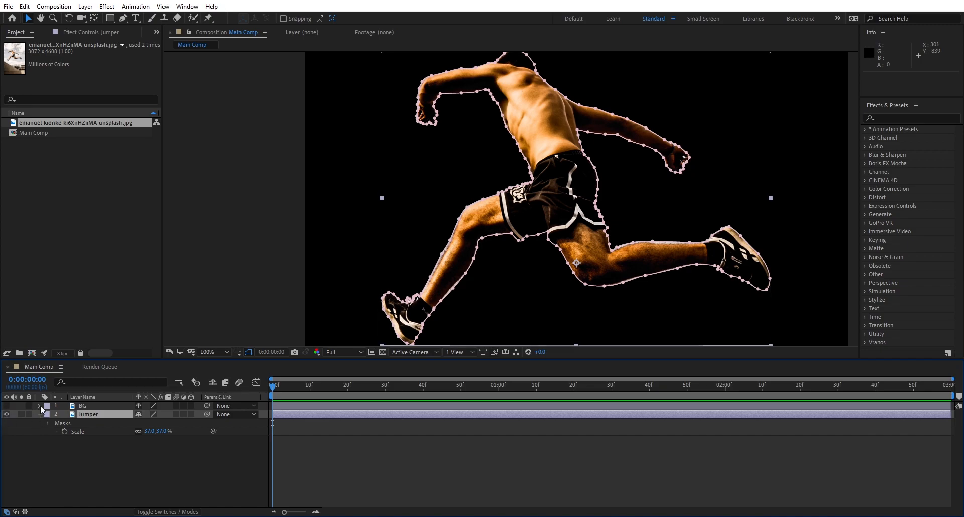
Step: Reveal all properties of Mask 1 on the Jumper layer
left_click(83, 415)
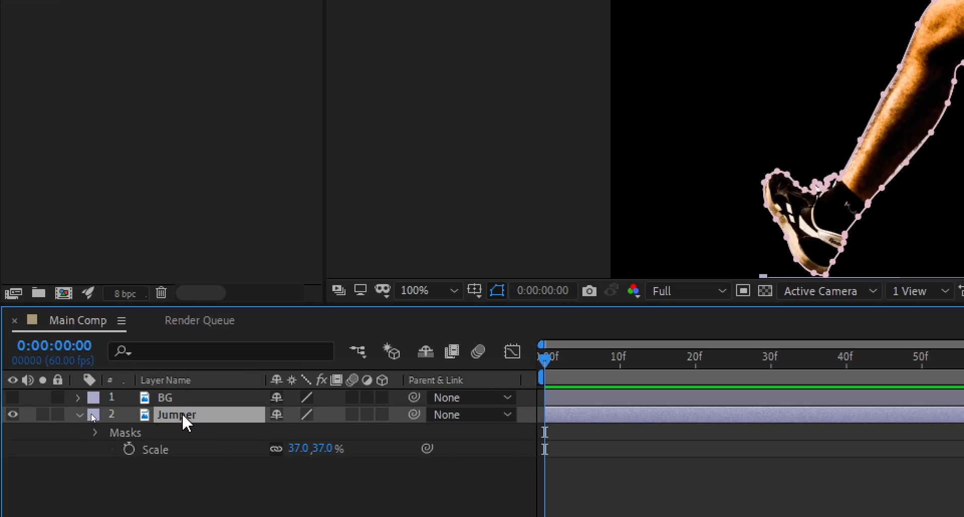
key("m")
key("m")
key("m")
key("m")
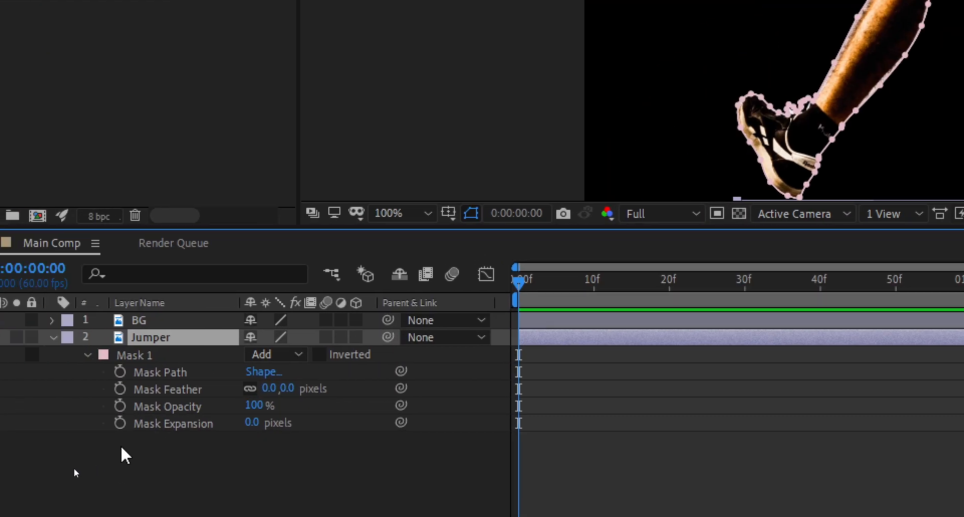
Step: Try a Mask Expansion of -10 pixels on the Jumper layer's mask
left_click(254, 422)
type("-10")
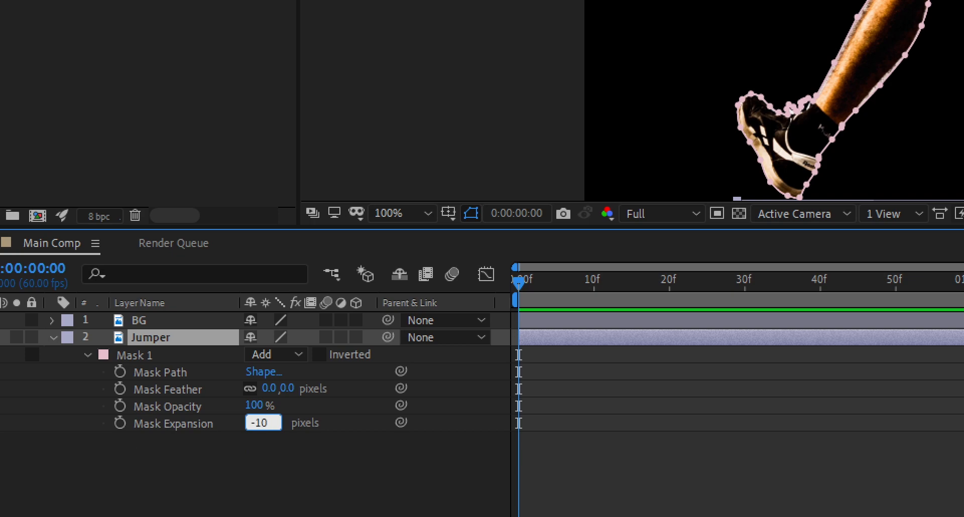
key("Return")
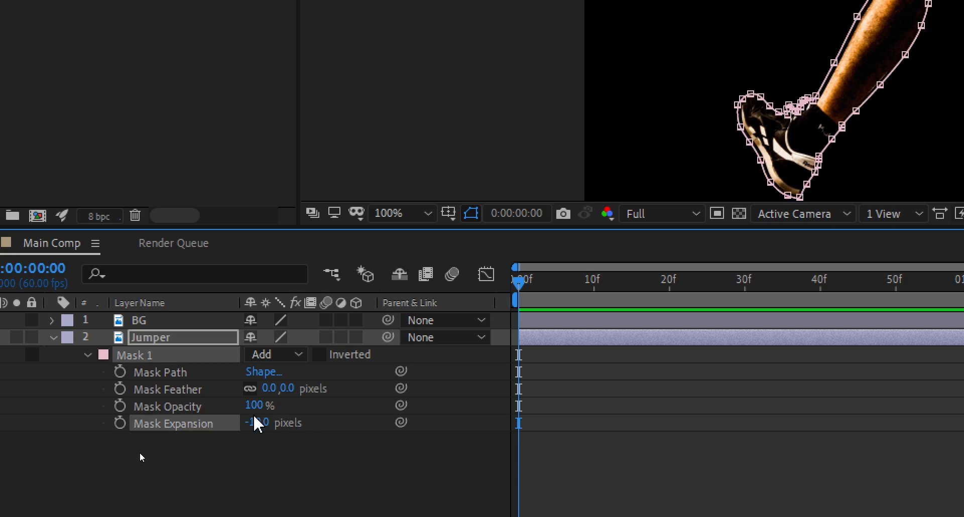
Step: Set the Jumper mask's expansion to -5 pixels and its feather to 15 pixels, leaving the layer deselected
left_click(254, 423)
type("-5")
key("Return")
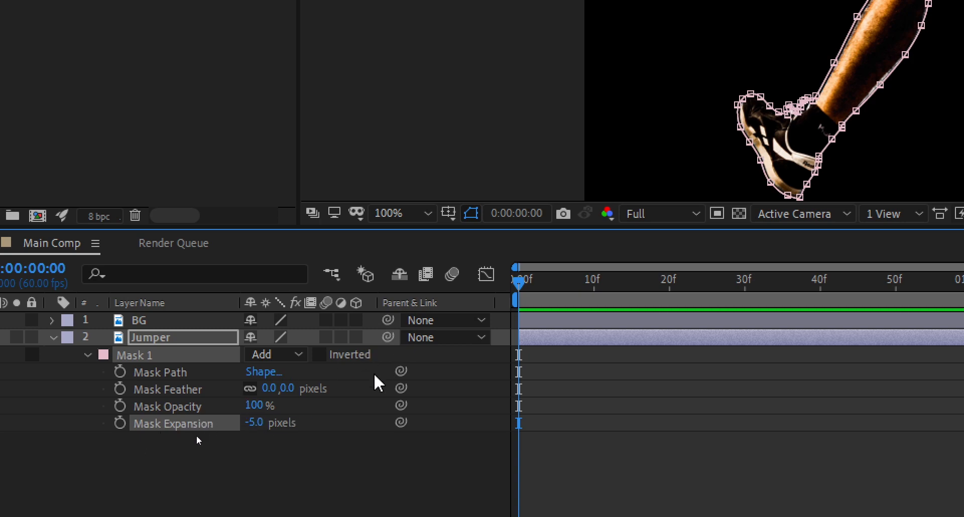
left_click(285, 391)
type("15")
key("Return")
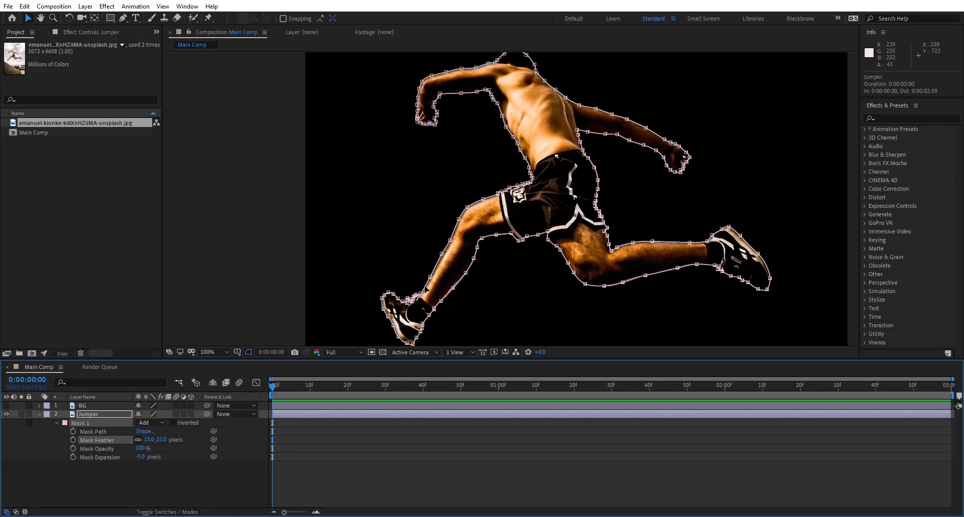
left_click(459, 298)
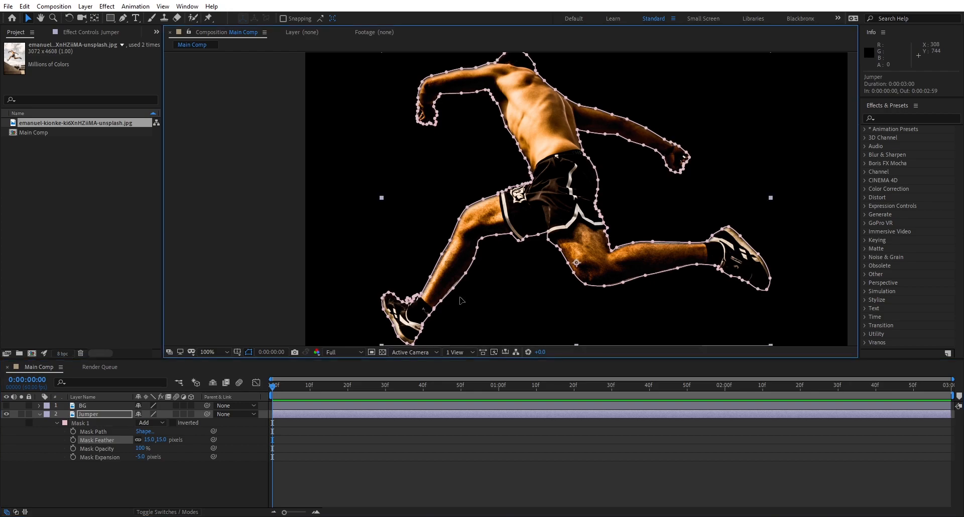
left_click(305, 275)
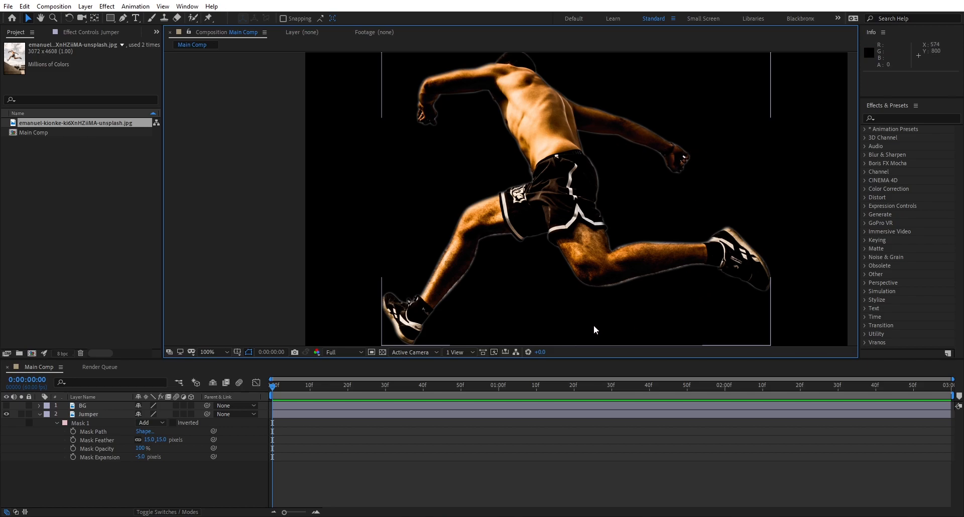
Step: Hide the Jumper layer, collapse its properties, and make the BG layer visible and selected
left_click(7, 414)
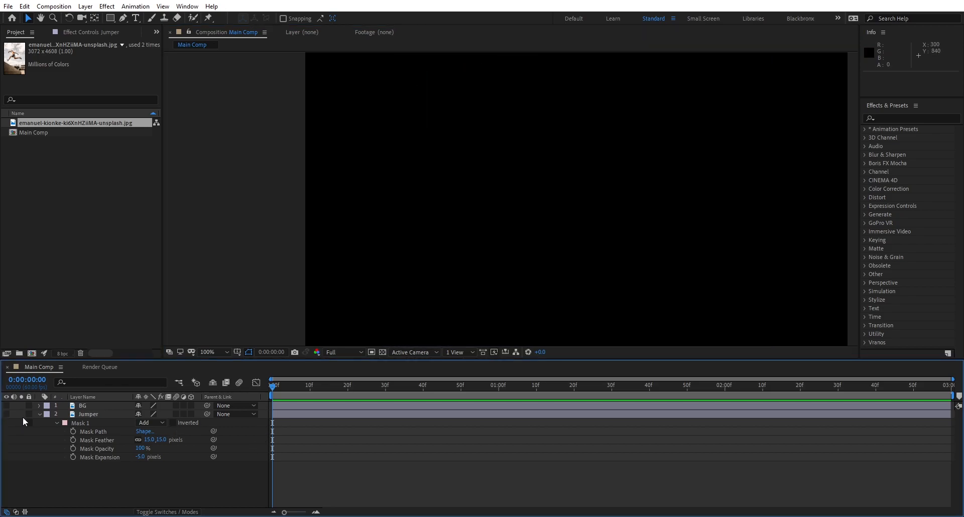
left_click(78, 408)
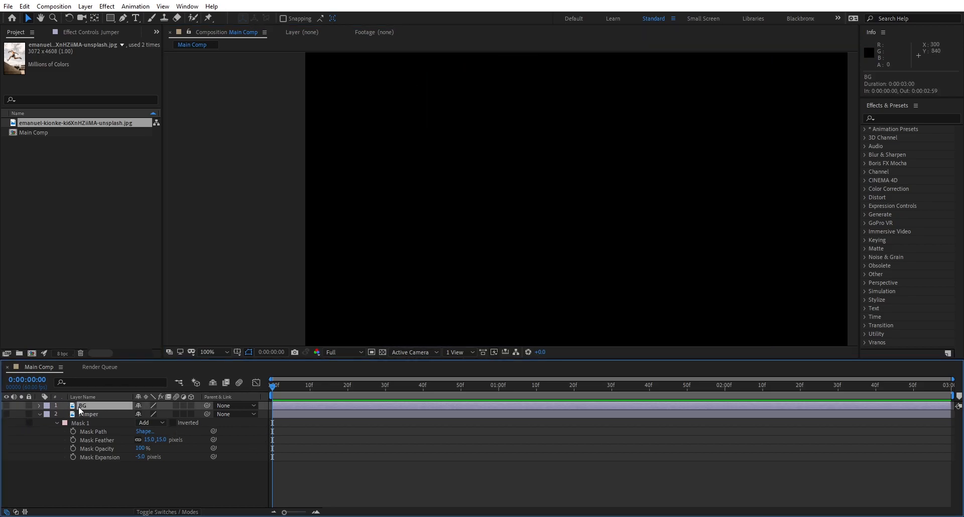
left_click(7, 406)
left_click(40, 413)
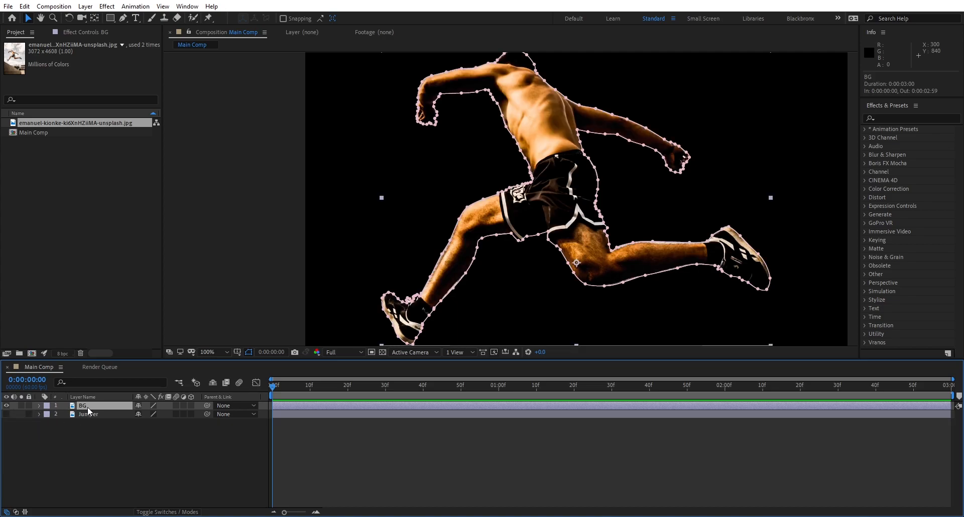
Step: Reveal the mask properties of the BG layer and set Mask 1 to Subtract mode
key("m")
key("m")
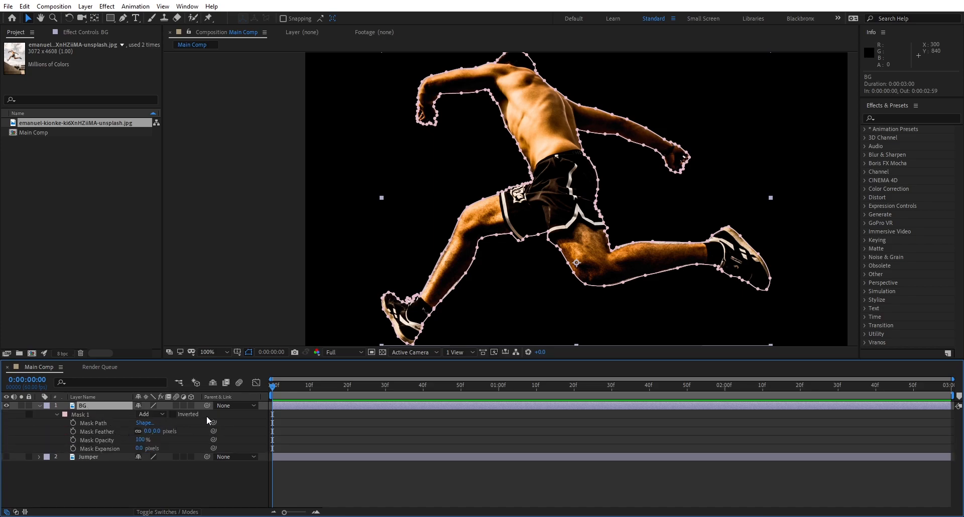
left_click(149, 421)
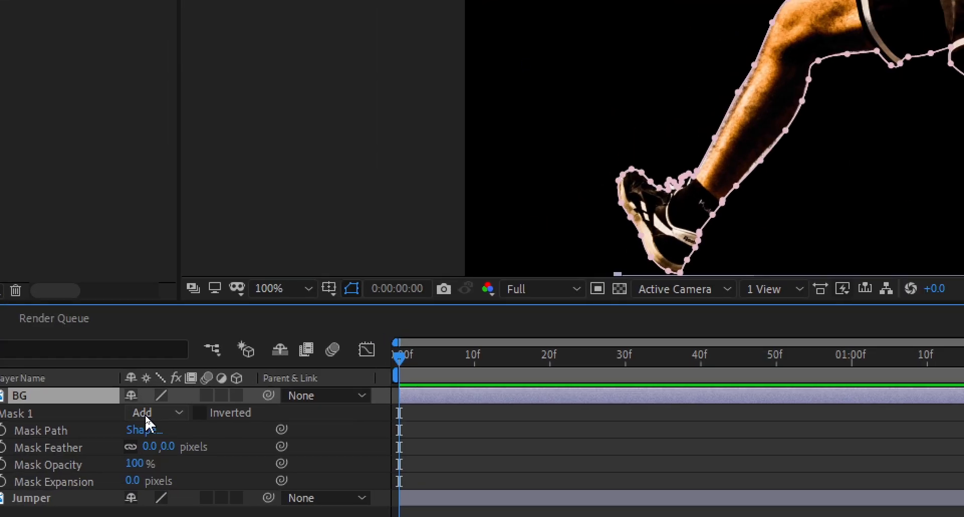
left_click(145, 414)
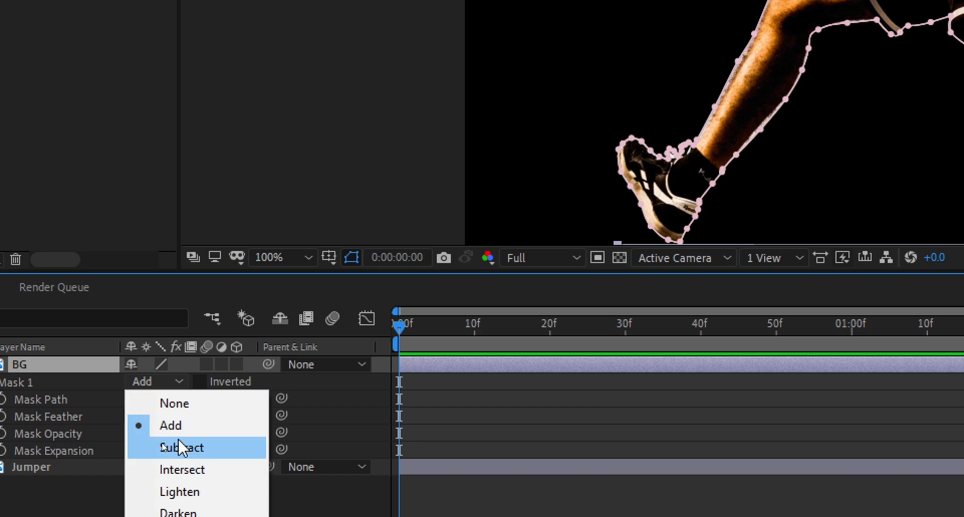
left_click(179, 447)
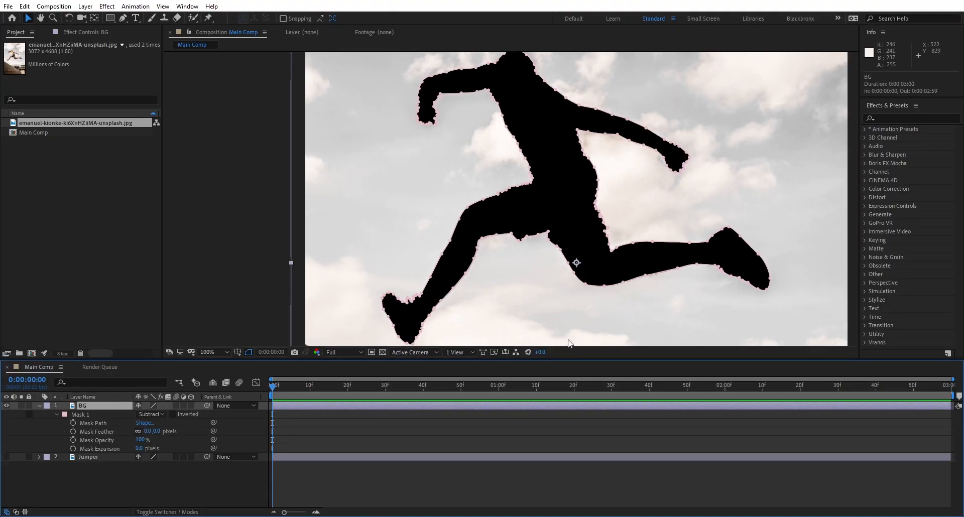
Step: Set the Mask Expansion of the BG layer's mask to 10 pixels and deselect the layer
scroll(566, 300, "down", 2)
left_click(758, 271)
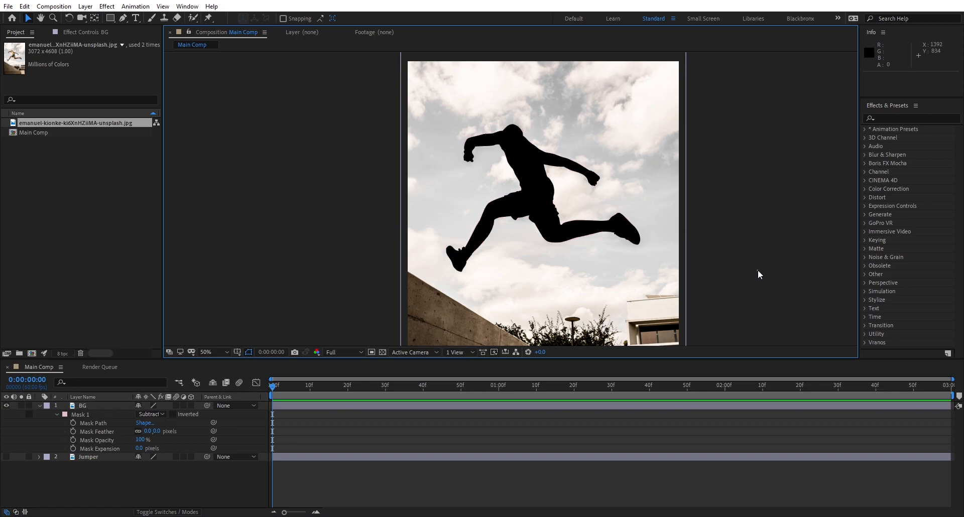
scroll(540, 196, "up", 2)
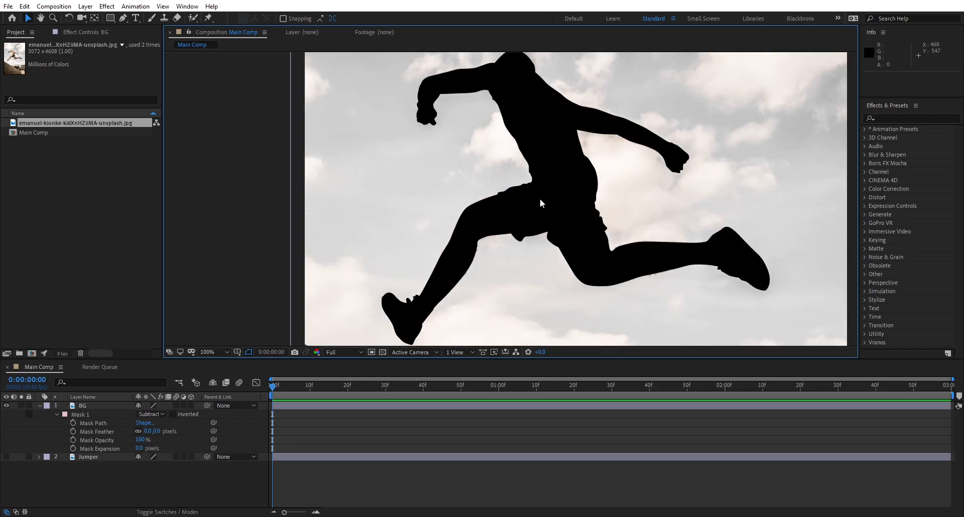
scroll(508, 228, "up", 2)
scroll(509, 228, "down", 2)
left_click(139, 449)
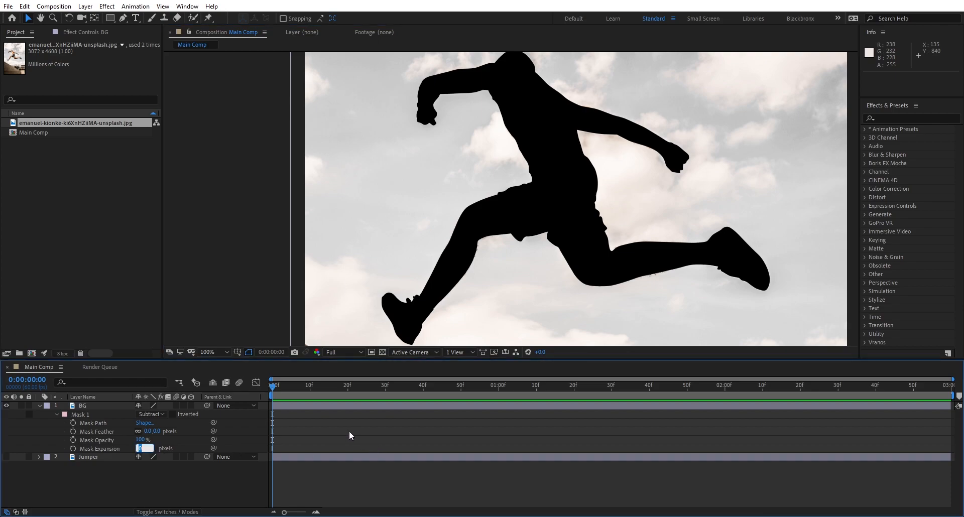
key("Return")
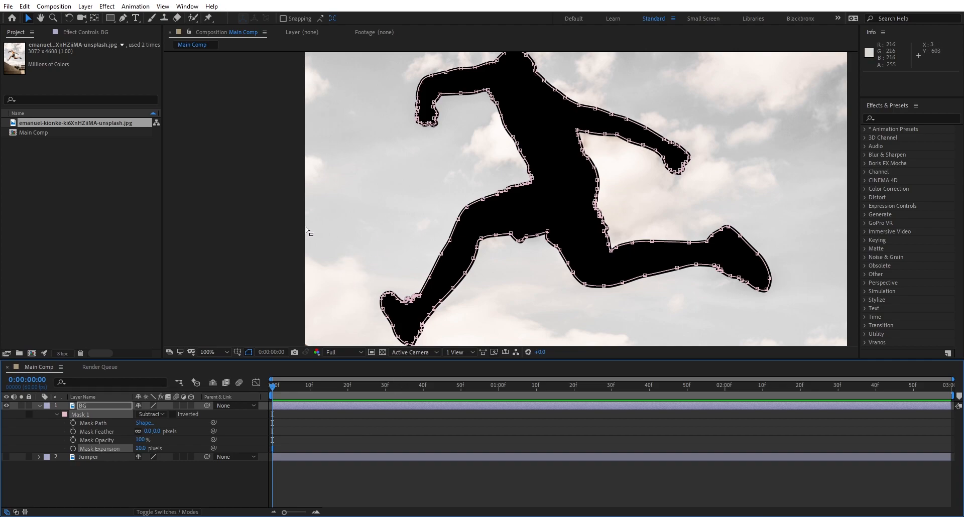
left_click(271, 225)
left_click(257, 226)
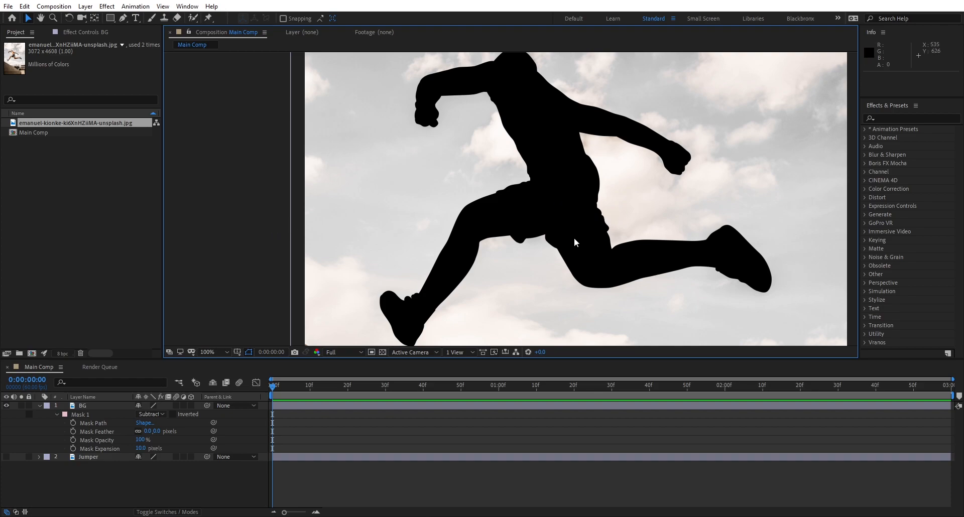
Step: Enlarge the composition viewer, select the BG layer with its properties collapsed, and open Content-Aware Fill
left_click(221, 351)
left_click(231, 174)
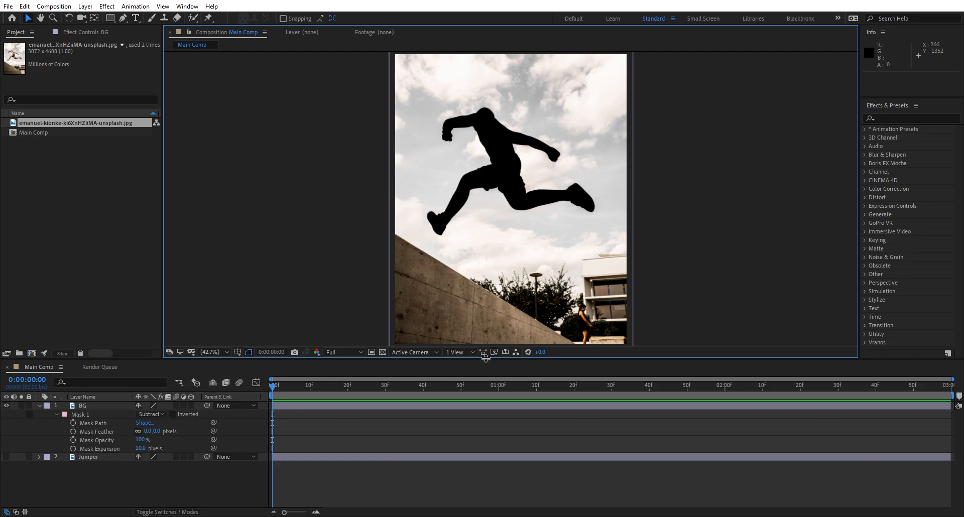
left_click_drag(486, 358, 484, 391)
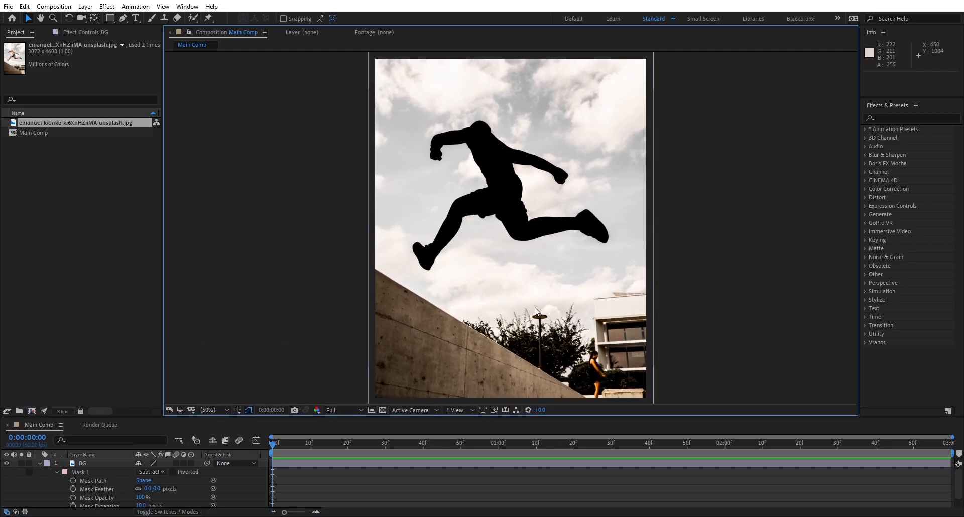
left_click(86, 461)
left_click(40, 460)
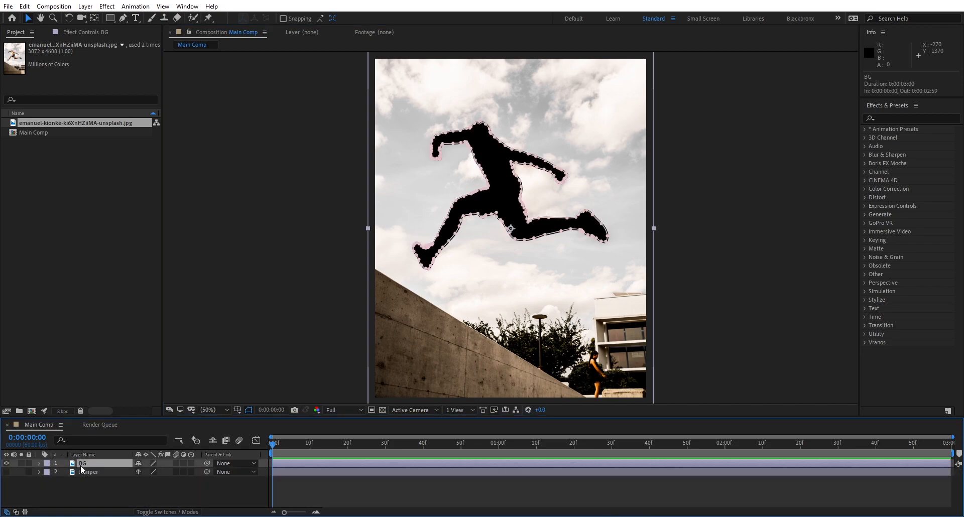
left_click(190, 6)
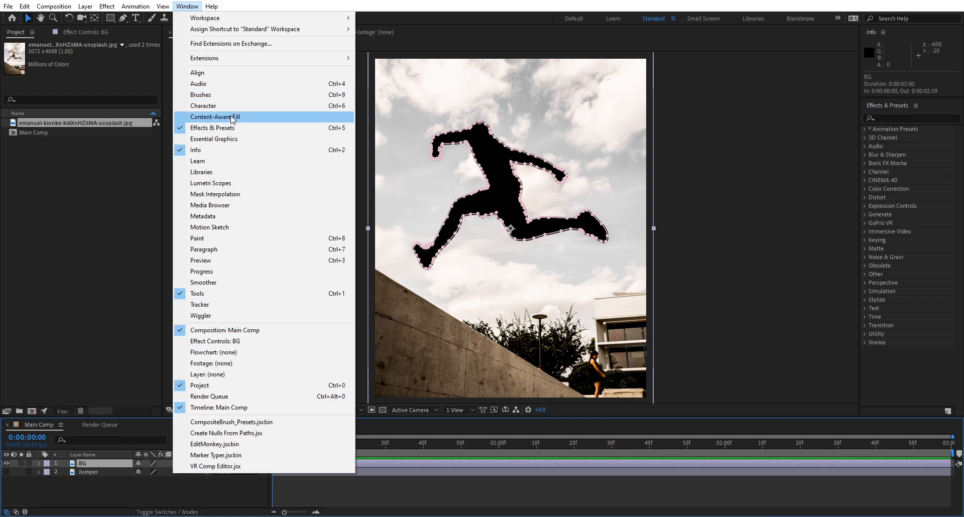
left_click(233, 117)
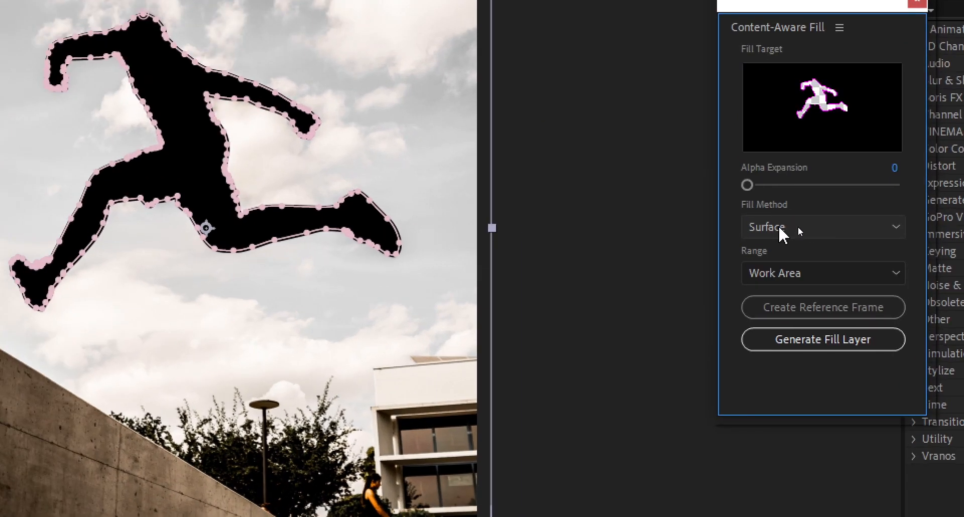
Step: Keep the Surface fill method, shorten the work area to the first frame, and generate a fill layer for the cut-out jumper
left_click(783, 227)
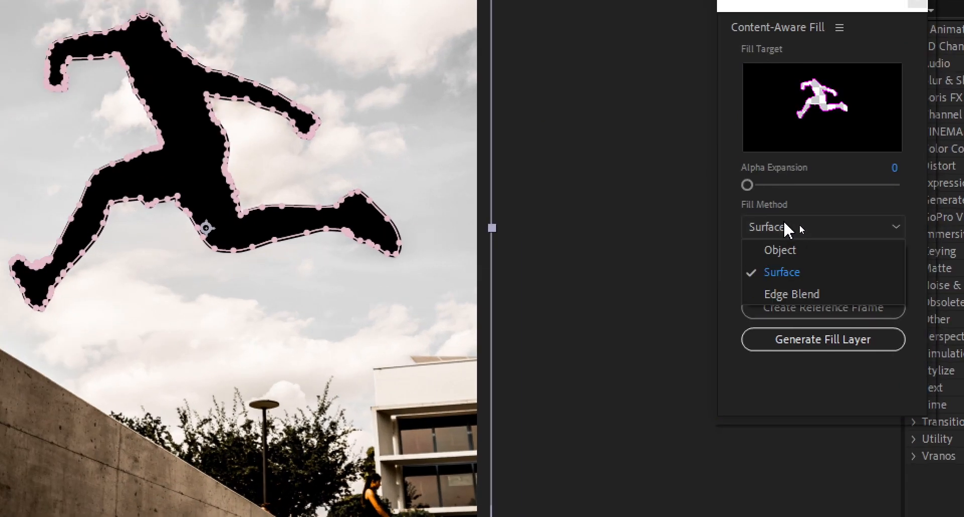
left_click(800, 226)
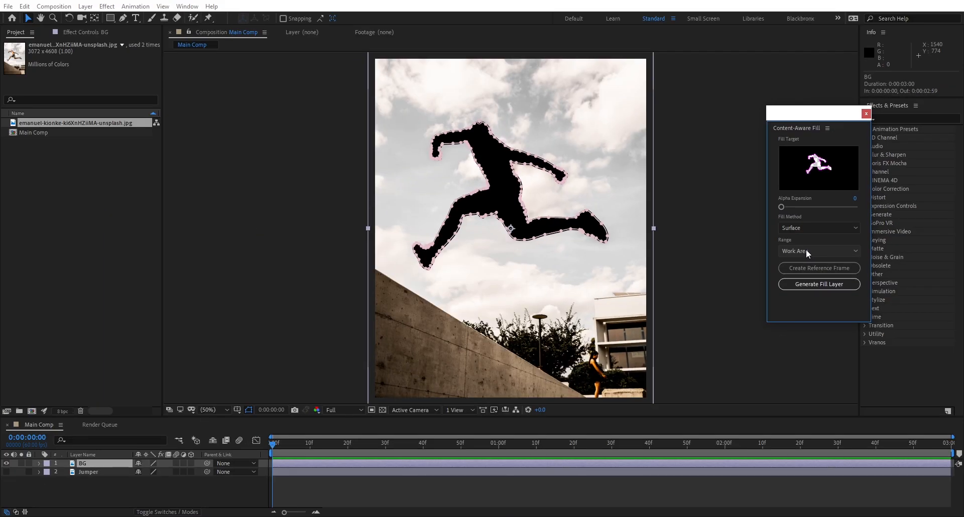
mouse_move(273, 447)
left_mouse_down()
mouse_move(466, 453)
mouse_move(273, 451)
left_mouse_up()
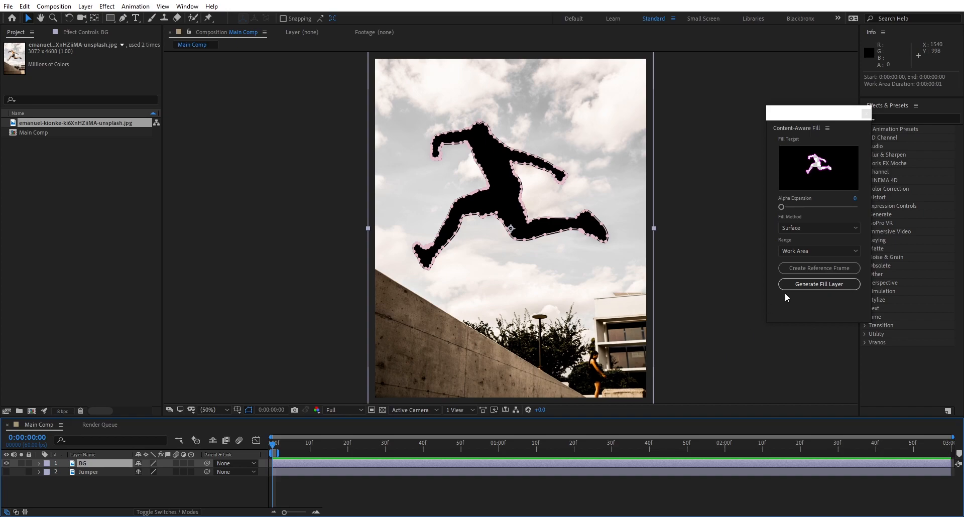
left_click(799, 286)
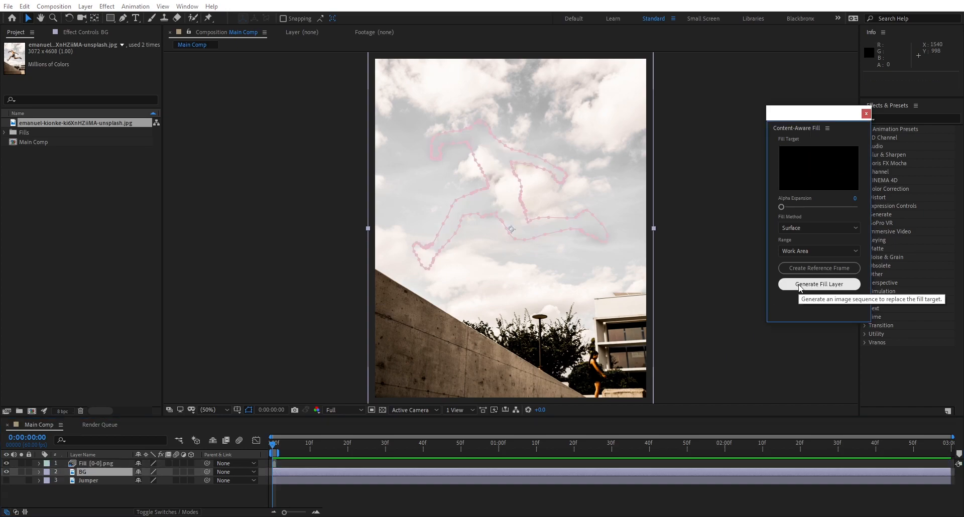
left_click(715, 296)
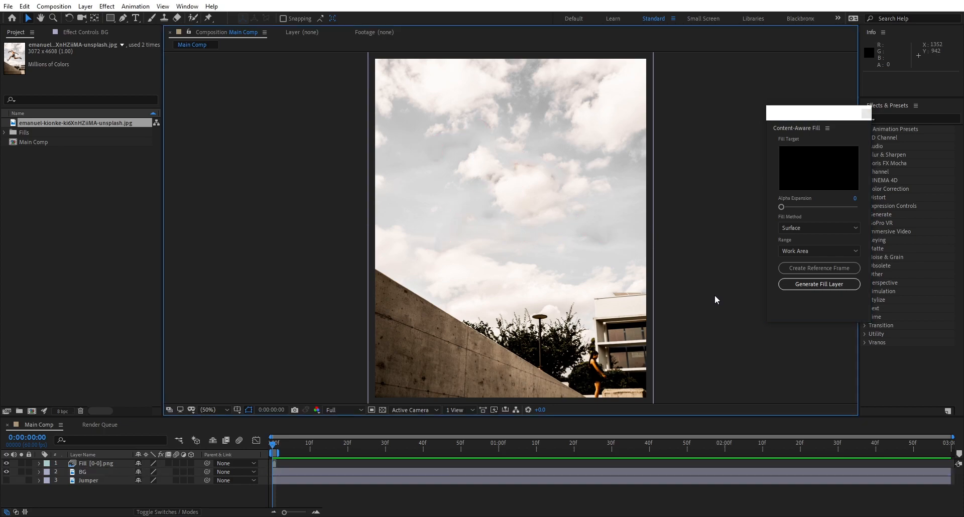
Step: Inspect the filled sky area up close and close Content-Aware Fill
scroll(513, 212, "up", 2)
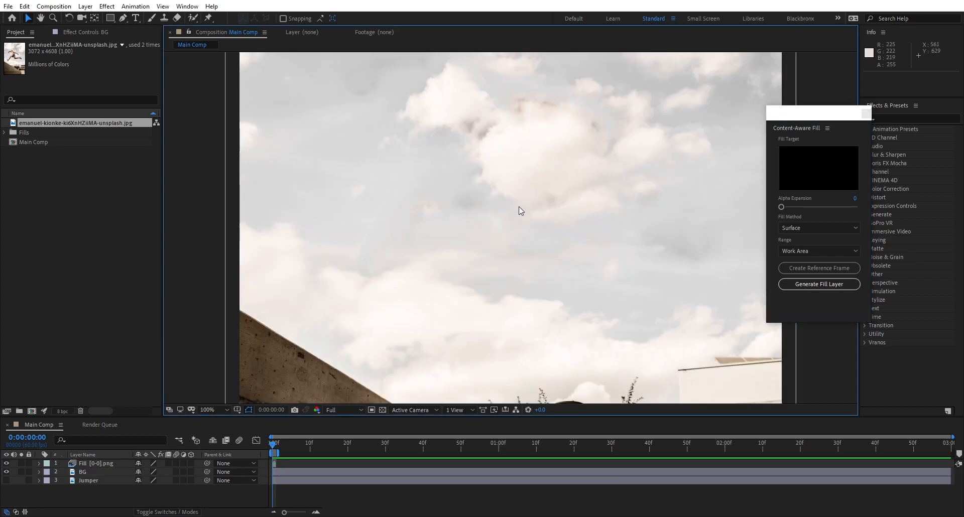
key("h")
left_click_drag(516, 182, 491, 230)
key("v")
scroll(438, 236, "down", 2)
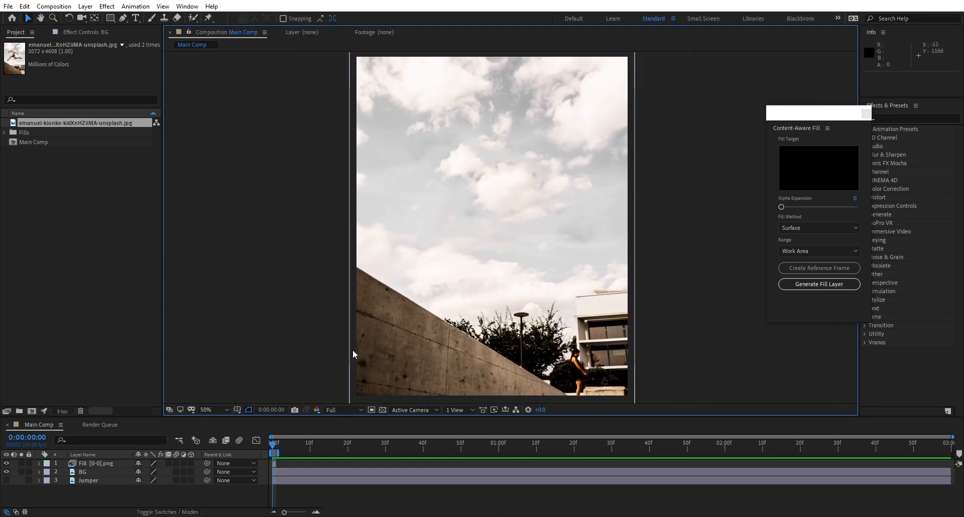
key("shift+slash")
left_click(867, 114)
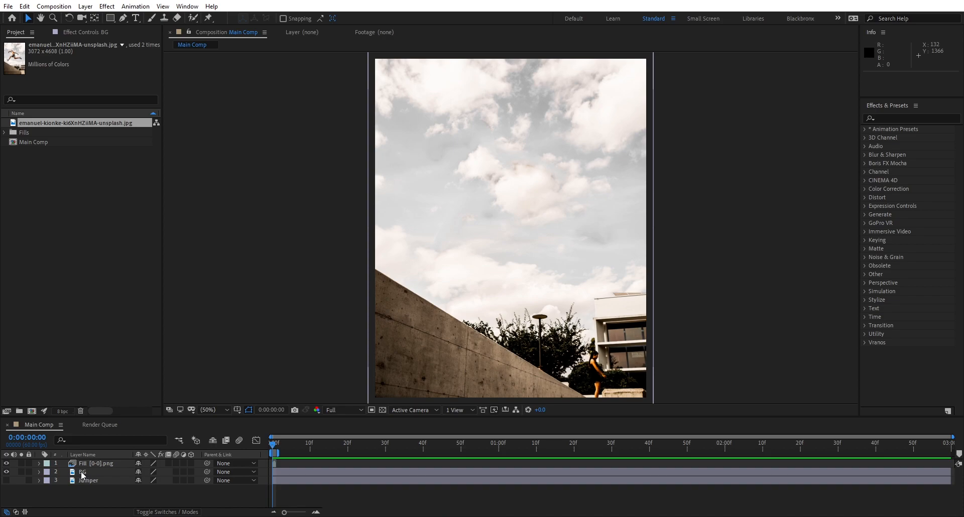
Step: Apply Freeze Frame to the Fill [0-0].png layer and extend the layer to the composition's full three seconds
left_click(92, 462)
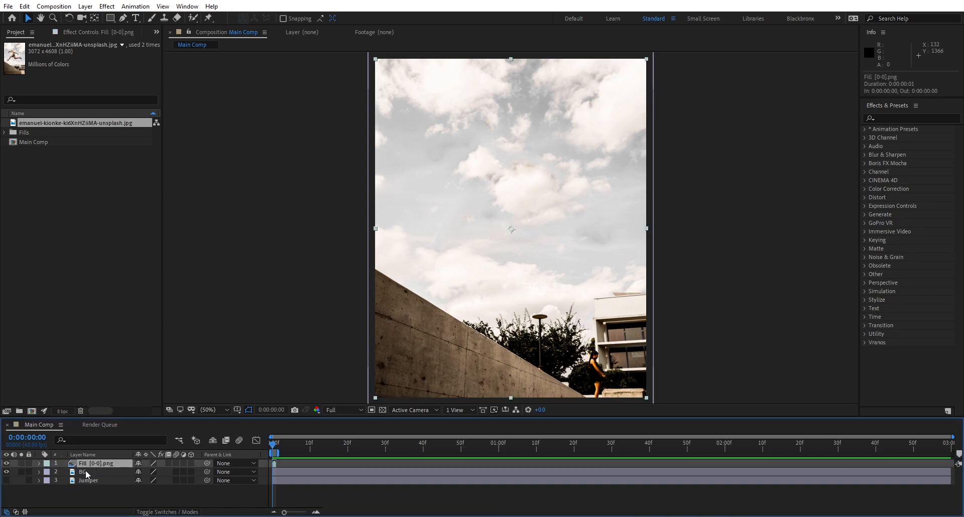
left_click_drag(131, 417, 135, 346)
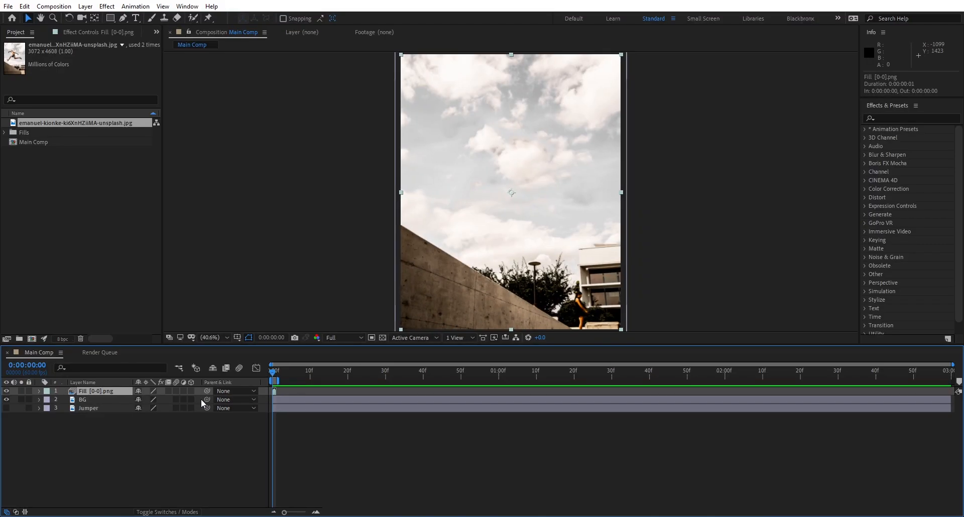
right_click(117, 392)
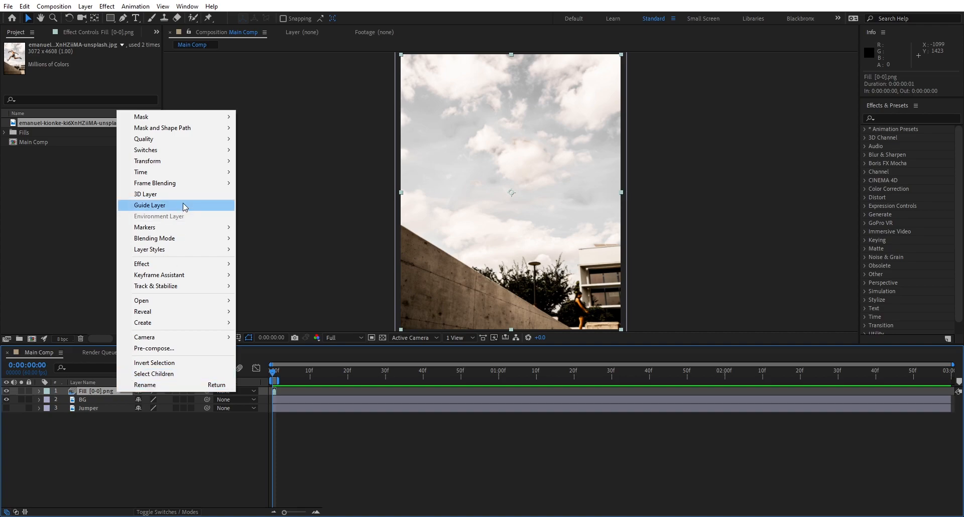
mouse_move(207, 173)
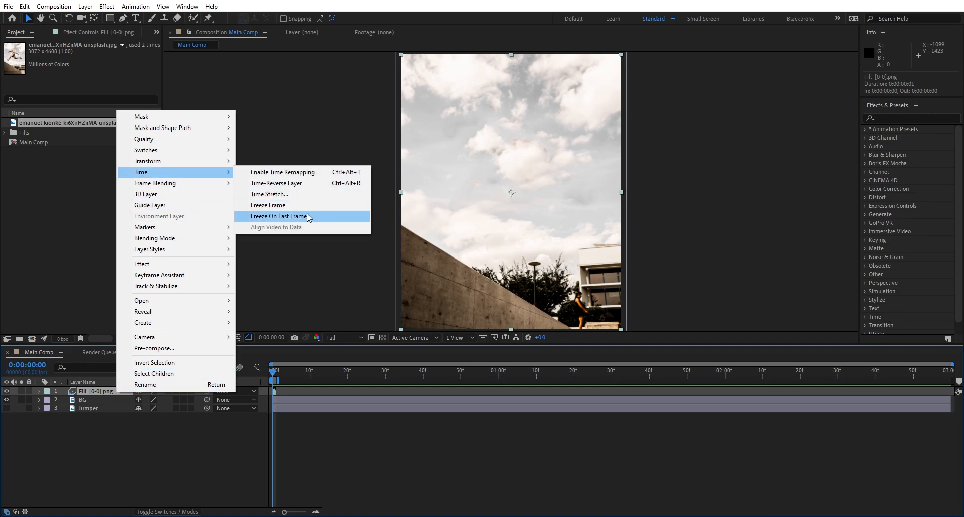
left_click(312, 205)
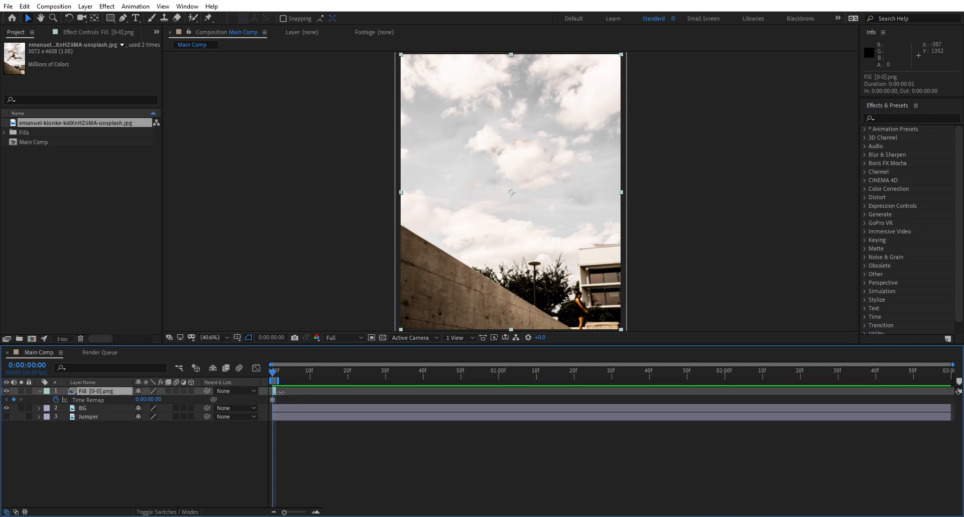
left_click_drag(280, 392, 953, 406)
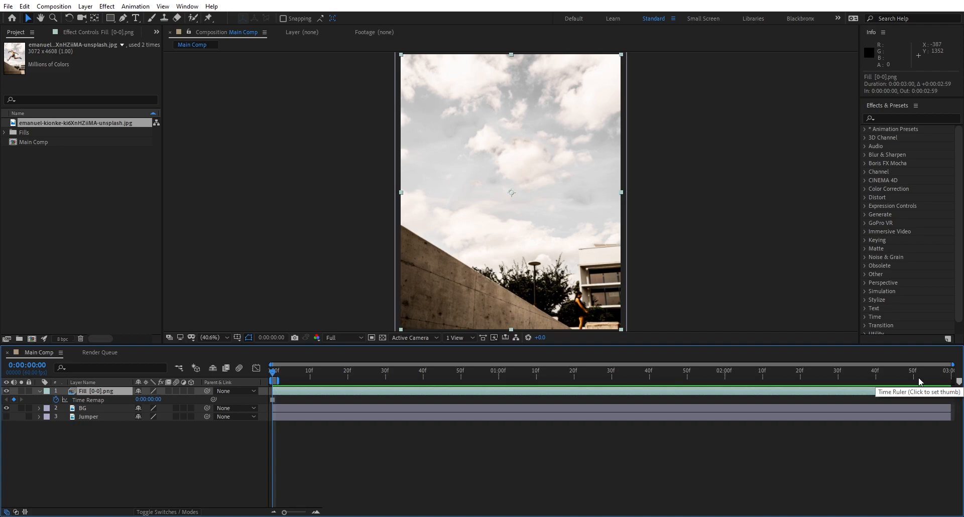
Step: Extend the work area's end to 0:00:02:59 and deselect the fill layer
left_click_drag(873, 381, 961, 374)
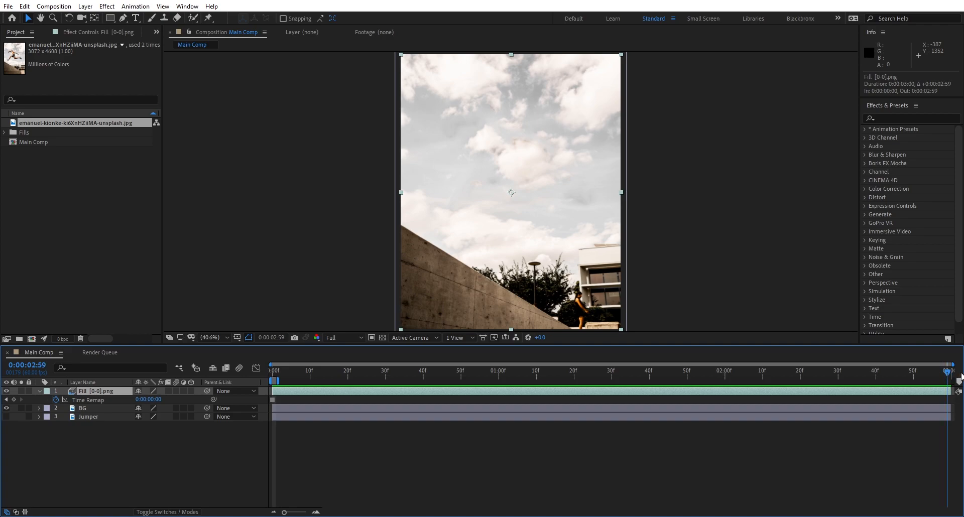
key("n")
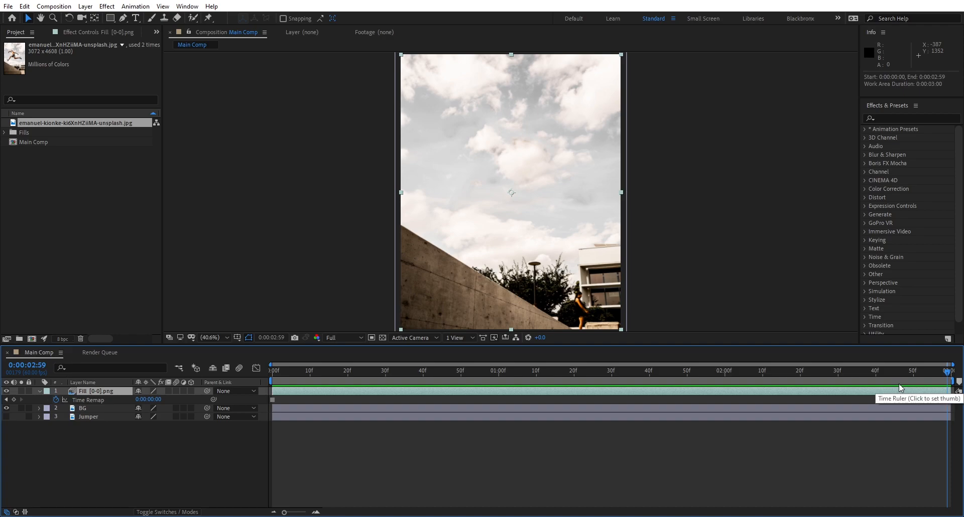
left_click(686, 282)
Step: Turn the Jumper layer's visibility on, move it above the Fill [0-0].png layer, and deselect it
left_click(6, 417)
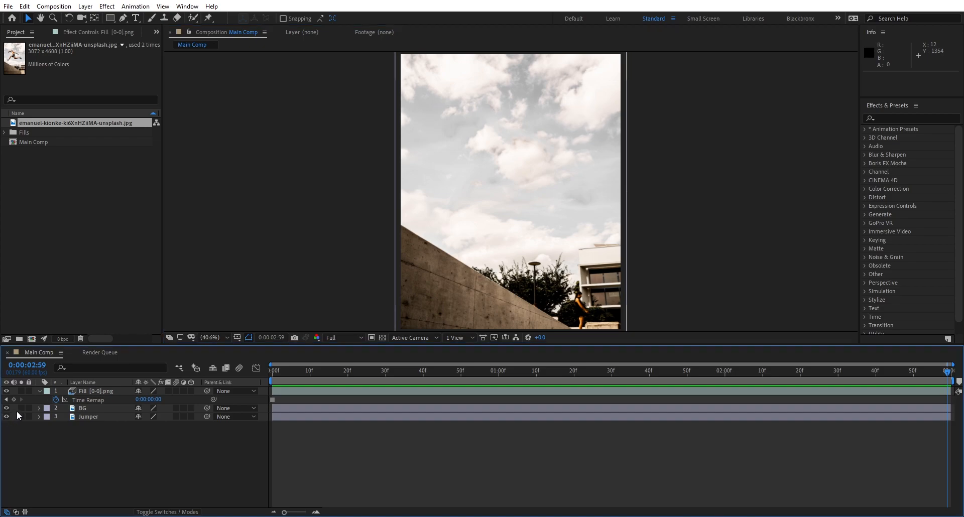
left_click(87, 417)
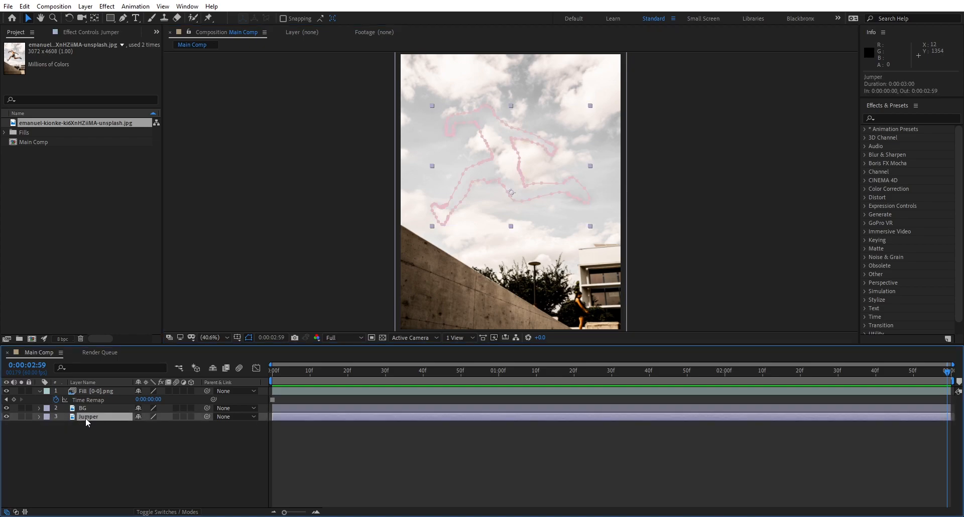
left_click_drag(89, 420, 96, 391)
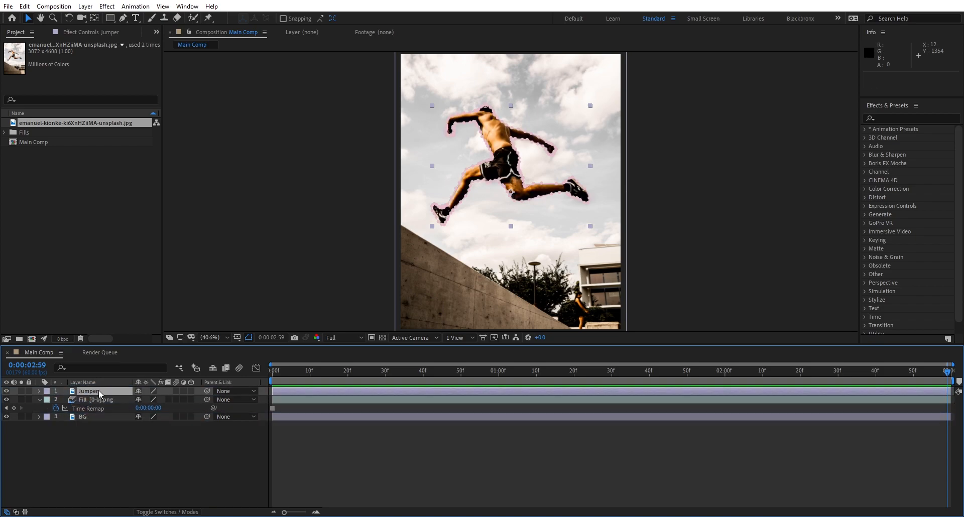
left_click(721, 221)
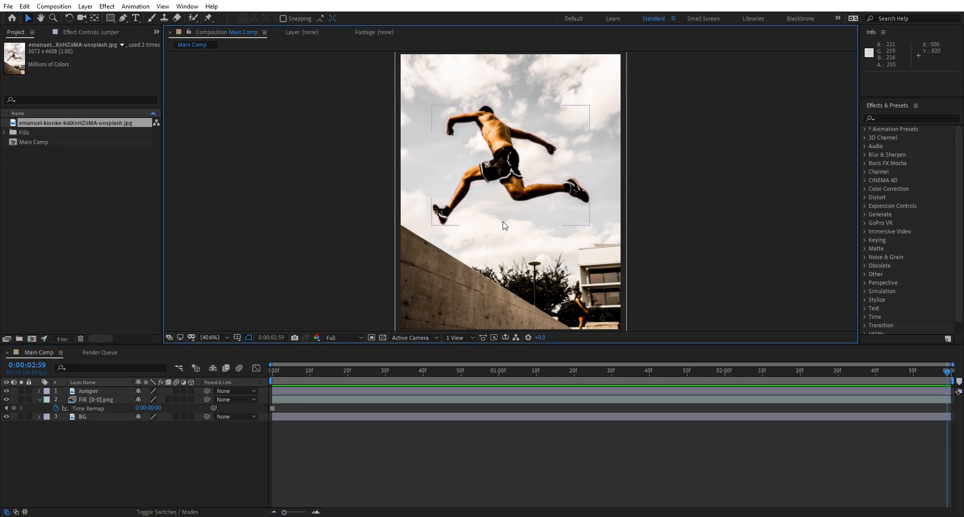
Step: Examine the jumper's cut-out edges up close against the filled sky, and fit the composition back in the viewer
scroll(481, 178, "up", 3)
left_click_drag(491, 155, 496, 225)
key("v")
left_click_drag(517, 345, 508, 449)
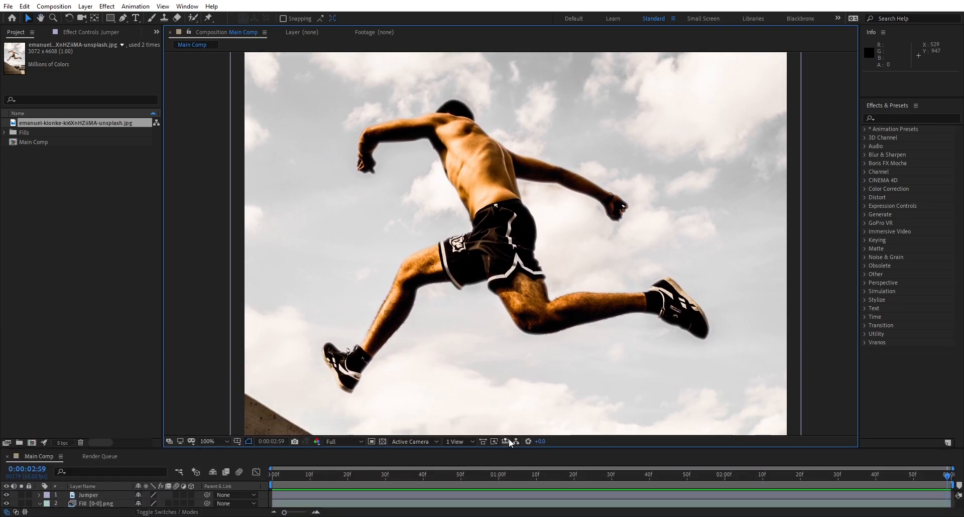
key("grave")
left_click(46, 511)
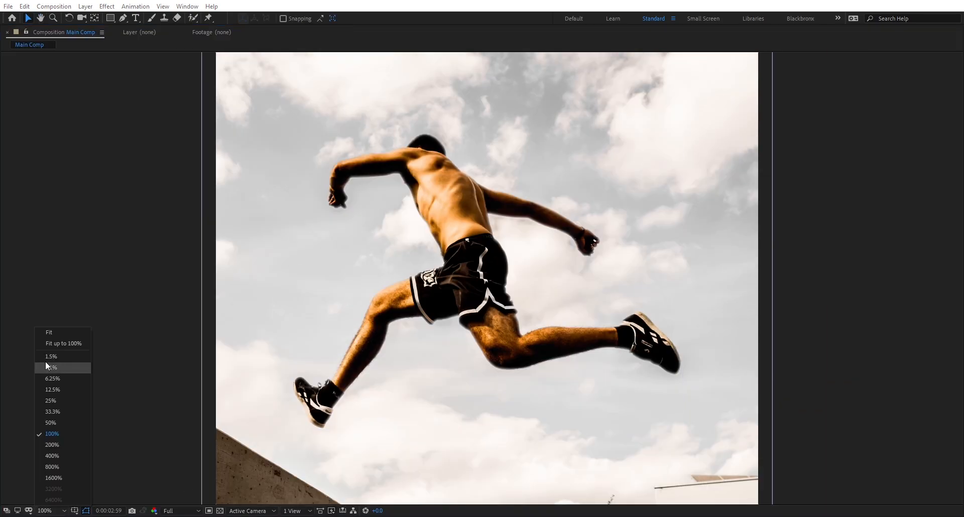
left_click(49, 332)
key("grave")
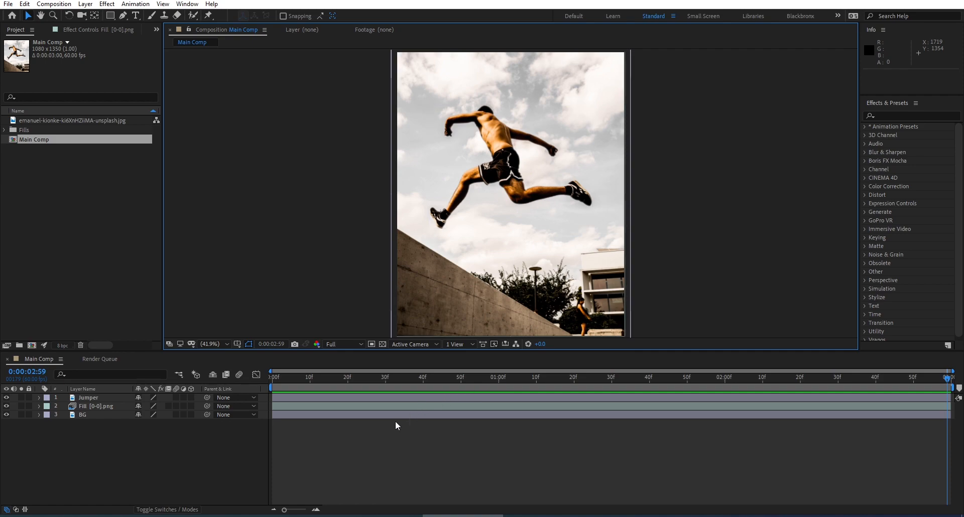
Step: Pre-compose the Fill [0-0].png and BG layers into a composition named Background, and check it by toggling its visibility
left_click(98, 406)
left_click(92, 414, "shift")
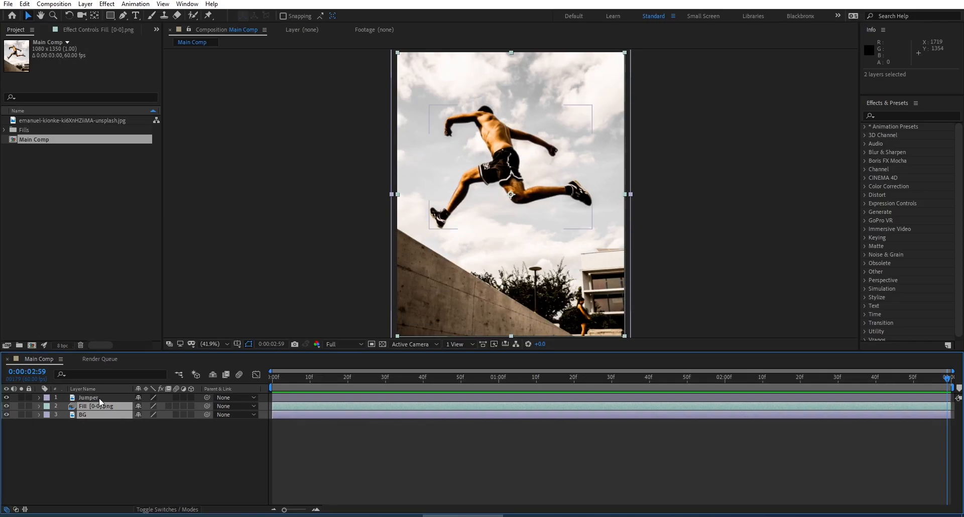
key("ctrl+shift+c")
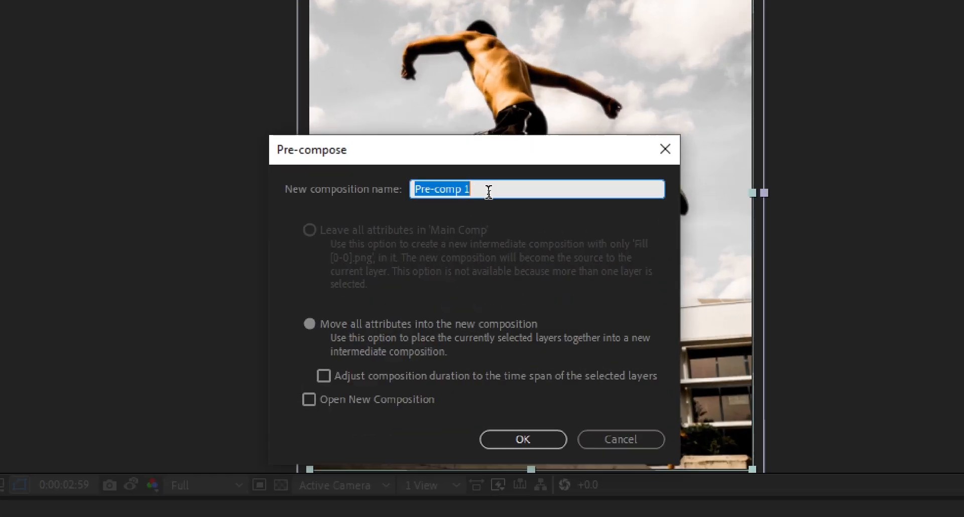
left_click_drag(492, 194, 426, 192)
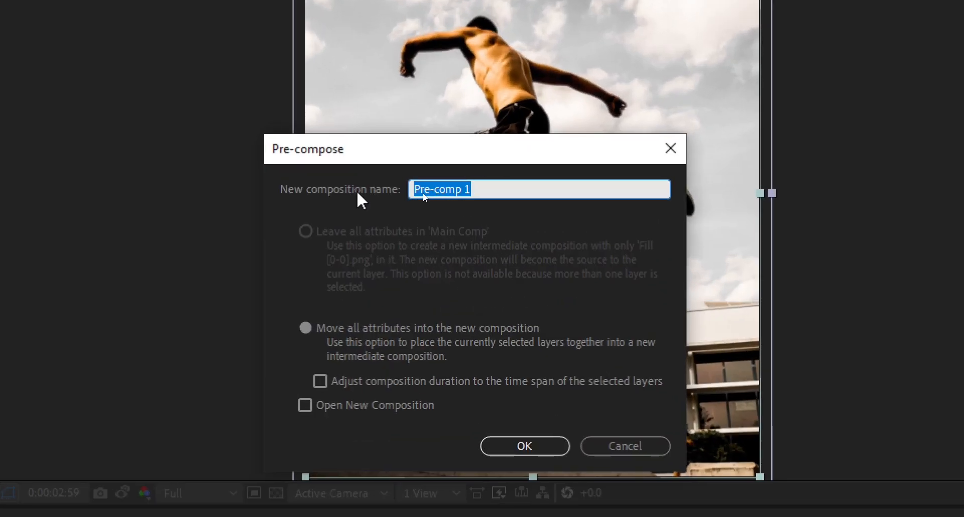
type("Background")
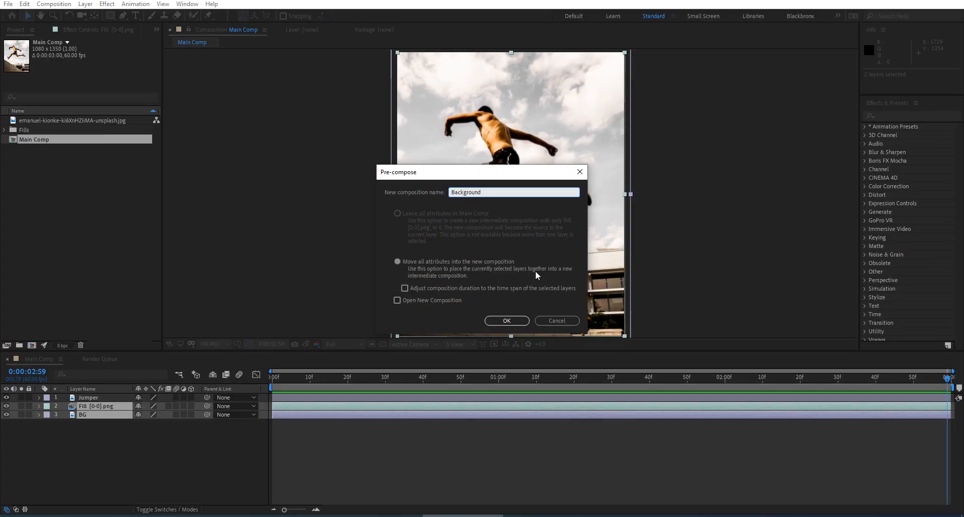
left_click(523, 321)
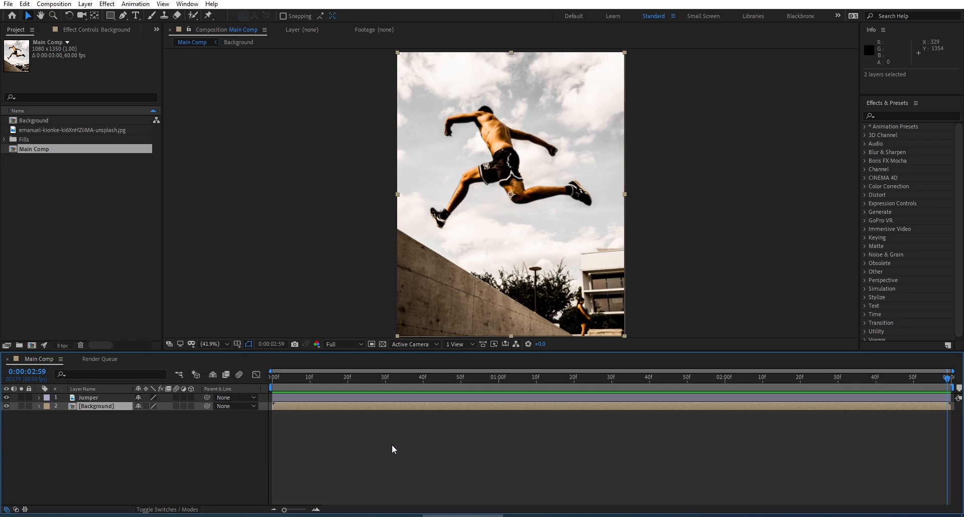
left_click(6, 406)
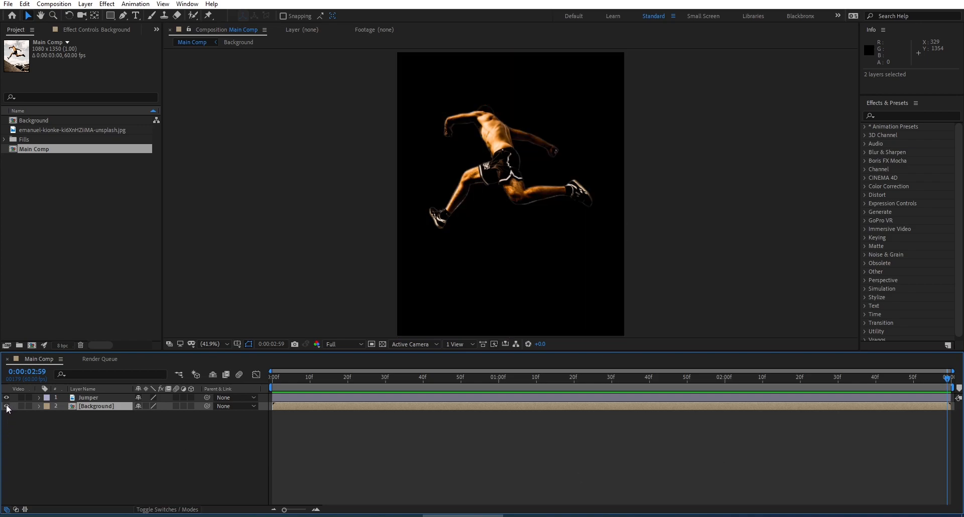
left_click(7, 406)
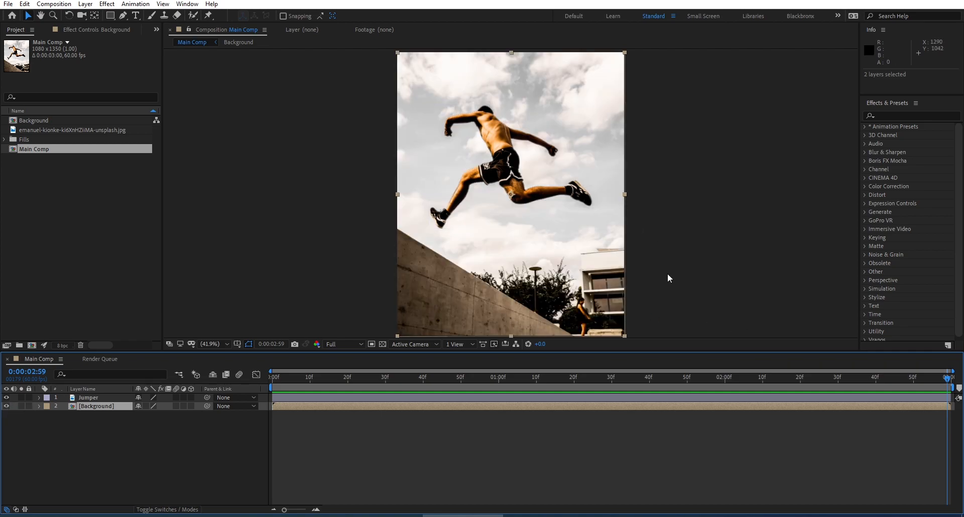
Step: Place Puppet Position pins on the Jumper layer along both arms, at the hands, elbows and shoulders
left_click(88, 398)
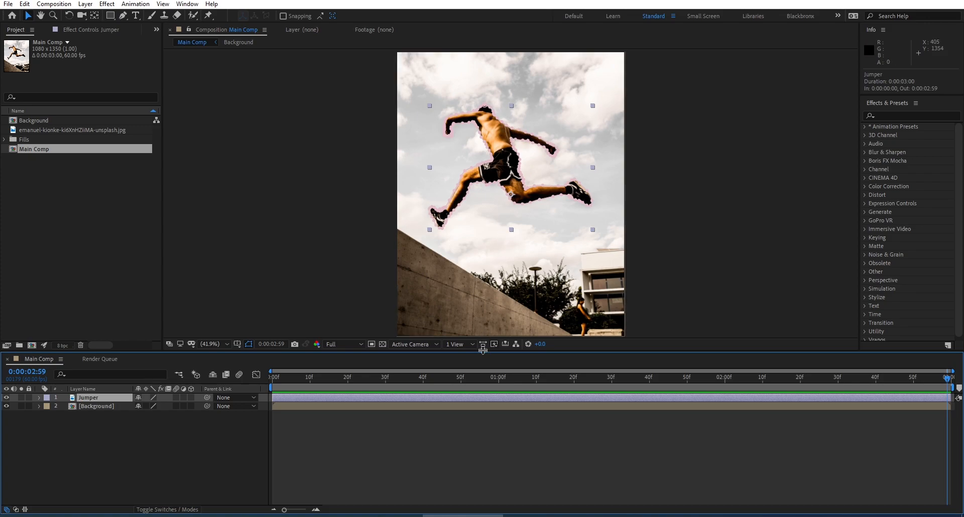
left_click_drag(484, 353, 482, 450)
key("slash")
left_click_drag(491, 186, 476, 282)
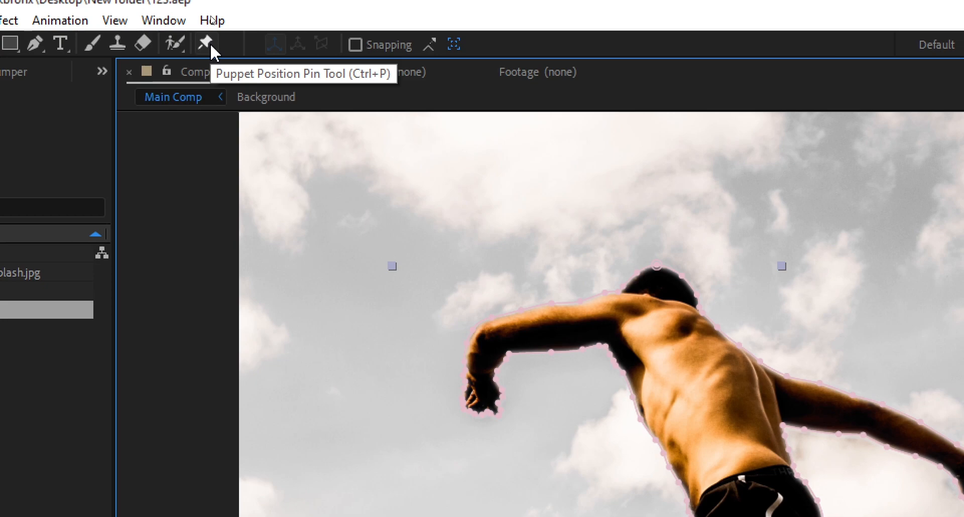
left_click(211, 46)
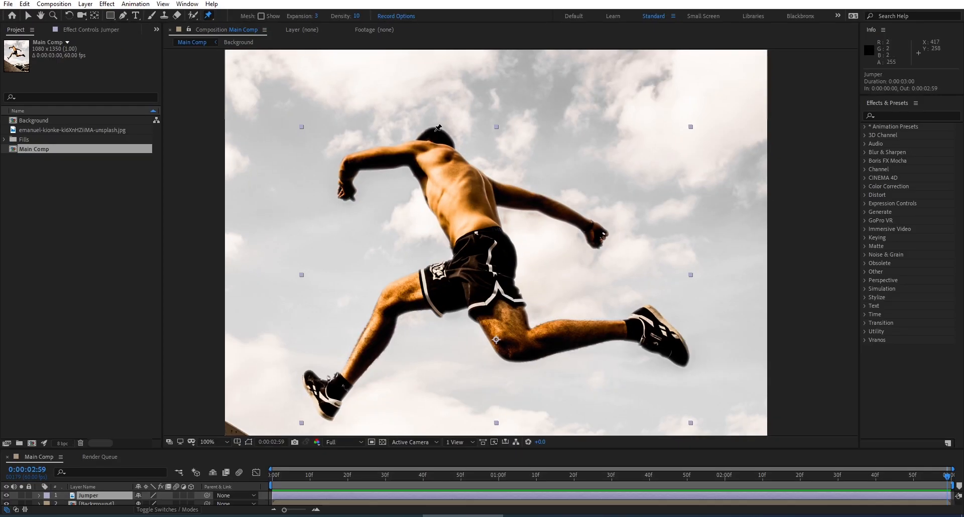
left_click(345, 192)
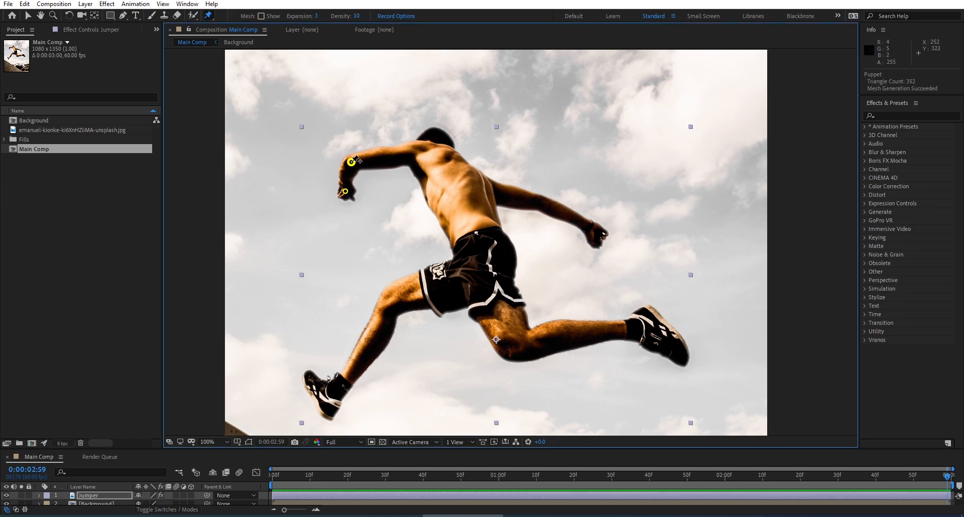
left_click(411, 152)
left_click(488, 191)
left_click(537, 201)
left_click(597, 233)
Step: Add puppet pins to the jumper's rear knee and foot, hips, and front knee and foot
left_click(511, 349)
left_click(660, 334)
left_click(478, 269)
left_click(388, 301)
left_click(321, 399)
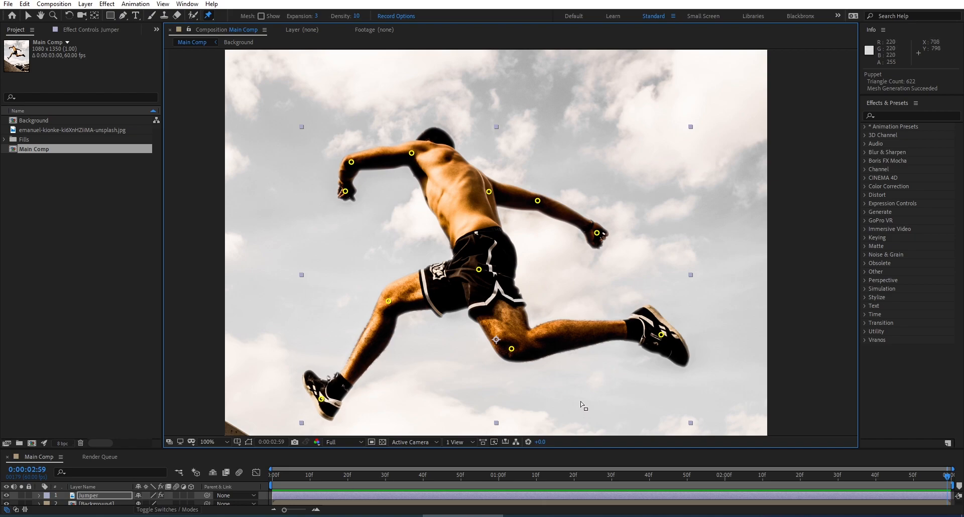
Step: Reveal the Jumper layer's keyframed properties and review the position keyframes of all the puppet pins
key("space")
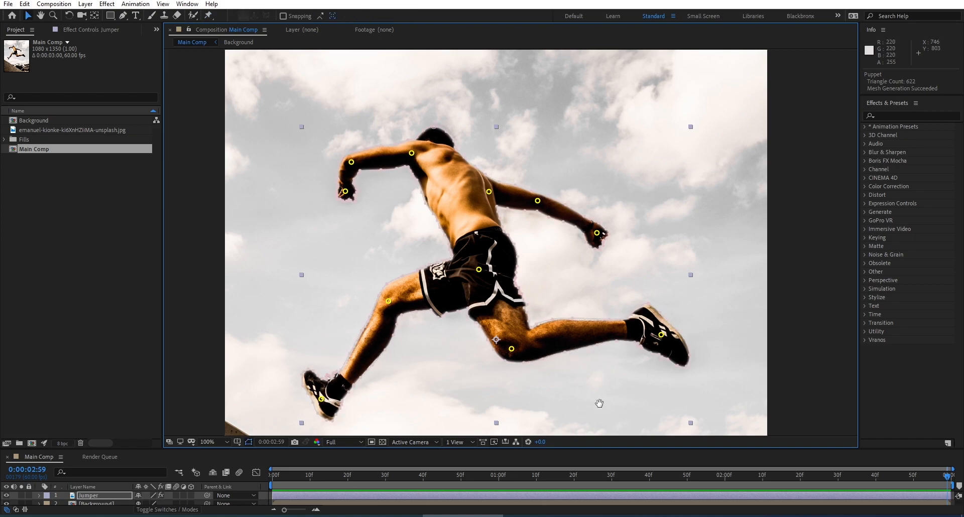
left_click_drag(598, 404, 599, 304)
left_click_drag(459, 450, 490, 325)
left_click(87, 372)
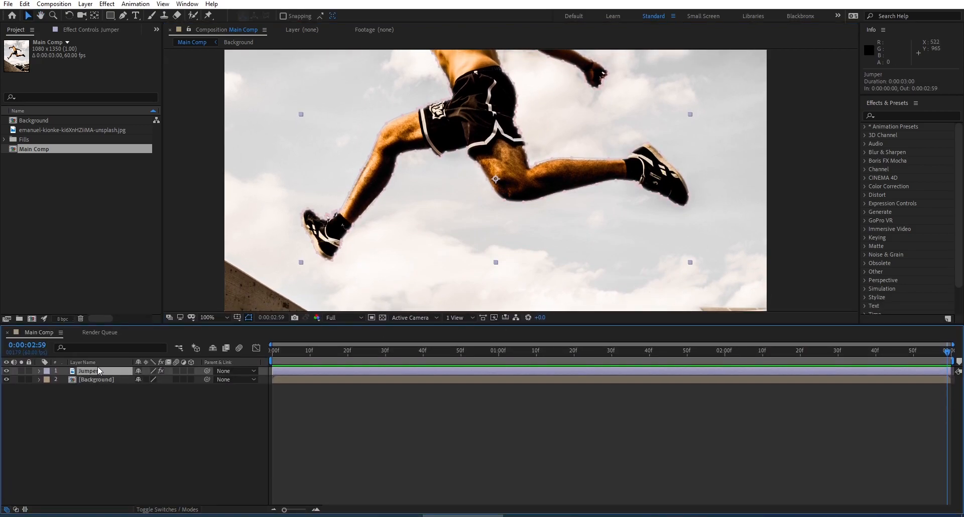
key("u")
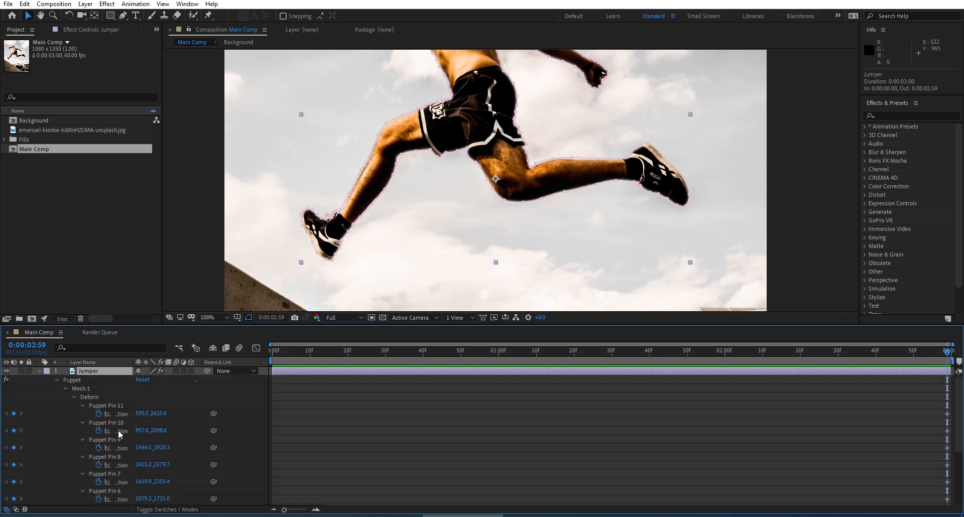
scroll(163, 429, "down", 4)
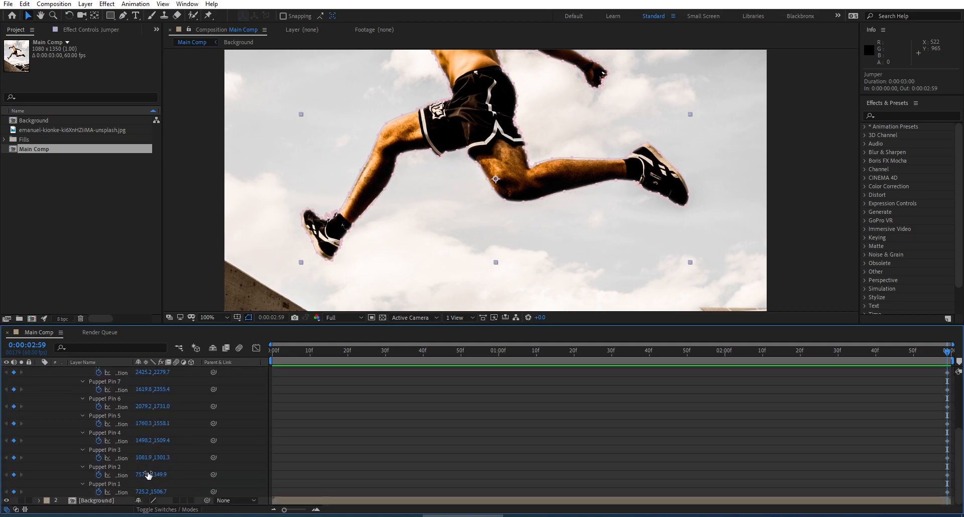
scroll(137, 483, "up", 4)
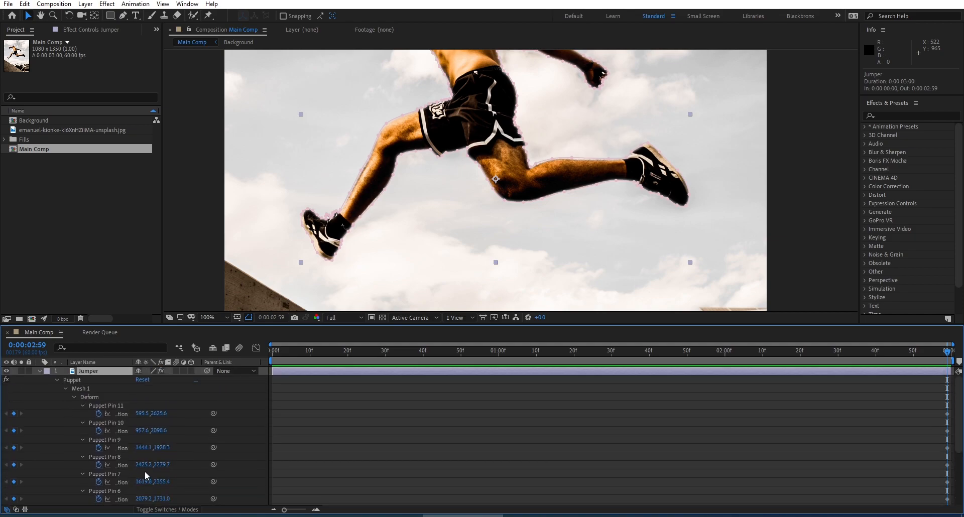
scroll(145, 476, "down", 4)
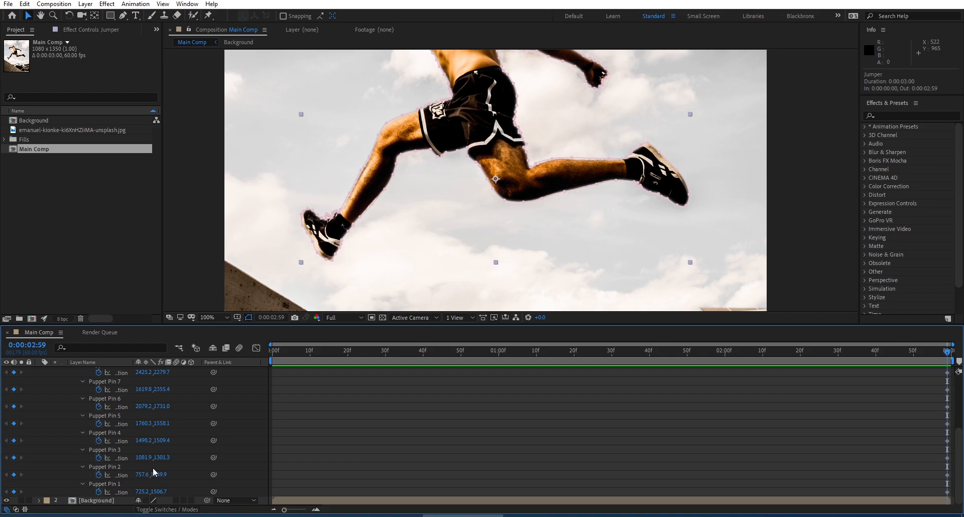
scroll(444, 440, "up", 4)
scroll(444, 443, "down", 4)
Step: At 0:00:00:00, show the Deform pins and move the front knee and foot pins down and inward, and preview the motion
left_click_drag(311, 350, 240, 358)
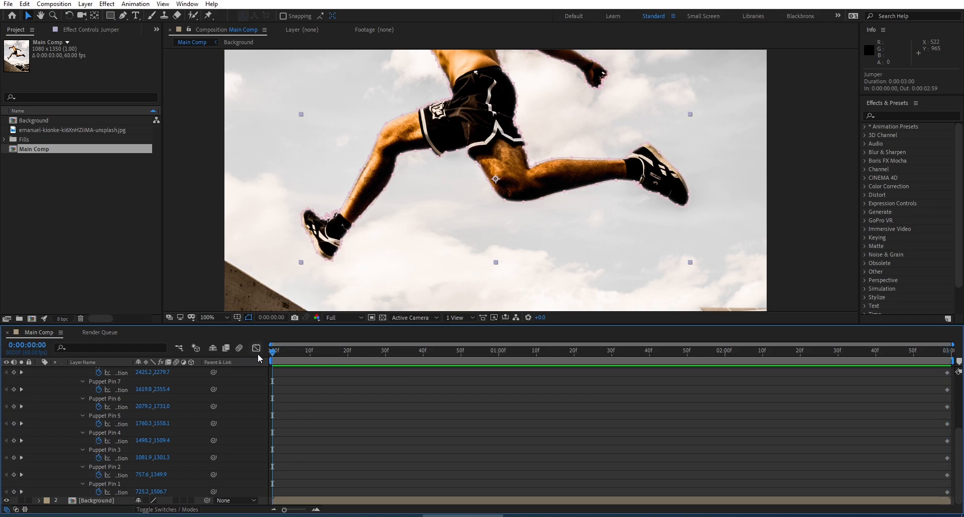
scroll(181, 412, "up", 4)
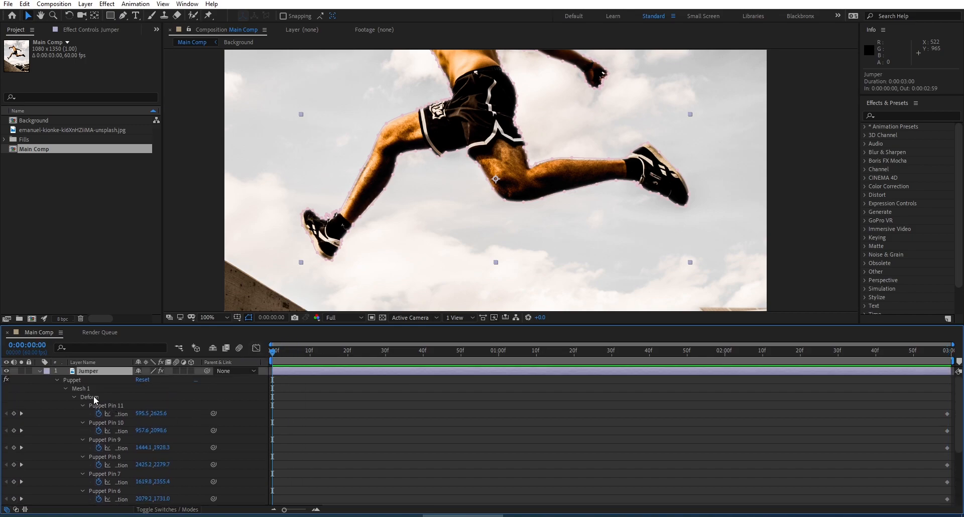
left_click(94, 398)
scroll(356, 224, "down", 1)
scroll(396, 183, "up", 1)
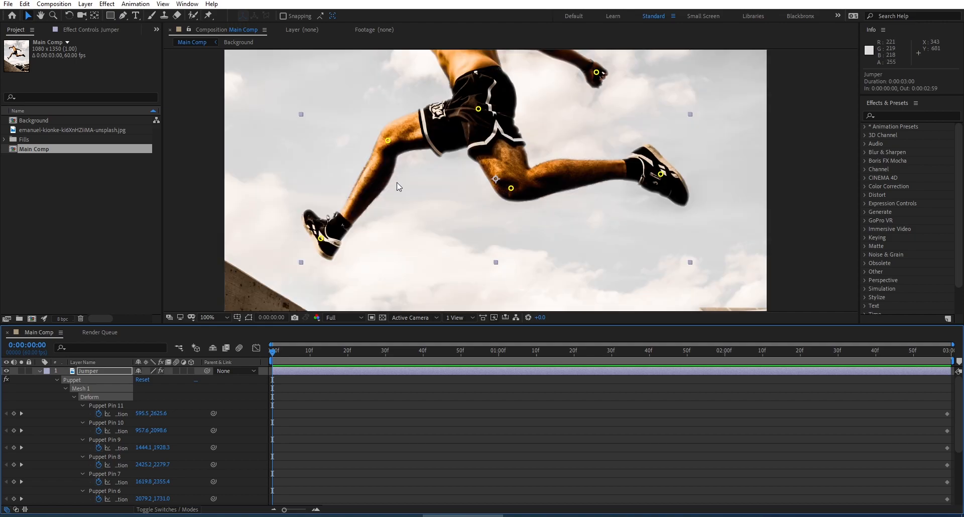
left_click_drag(430, 209, 518, 249)
left_click_drag(484, 325, 477, 410)
left_click_drag(475, 300, 431, 299)
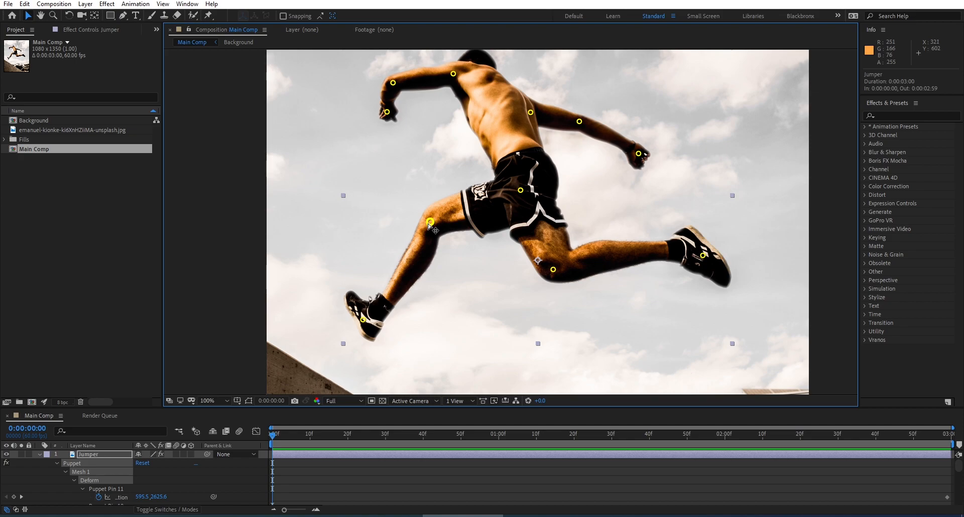
left_click_drag(429, 223, 440, 237)
left_click_drag(363, 320, 383, 350)
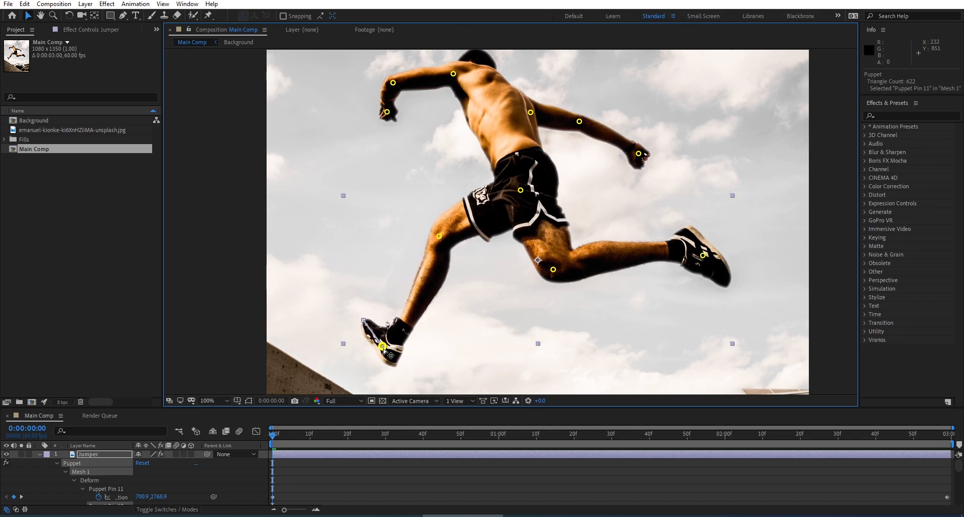
key("space")
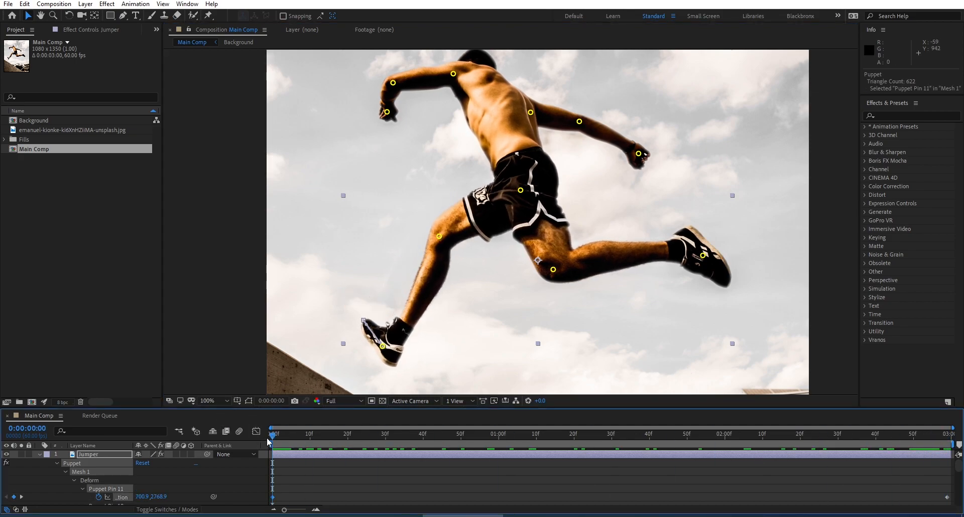
left_click_drag(554, 270, 572, 261)
left_click_drag(703, 256, 696, 237)
key("ctrl+z")
key("ctrl+z")
Step: Animate the rear leg by shifting its knee and foot pins down and inward at 0:00:00:00 and up and outward at 0:00:02:59
left_click_drag(661, 434, 253, 424)
left_click_drag(554, 270, 546, 274)
left_click_drag(701, 257, 686, 289)
left_click_drag(661, 433, 952, 392)
left_click_drag(553, 268, 565, 266)
left_click_drag(702, 255, 703, 245)
left_click_drag(661, 433, 949, 425)
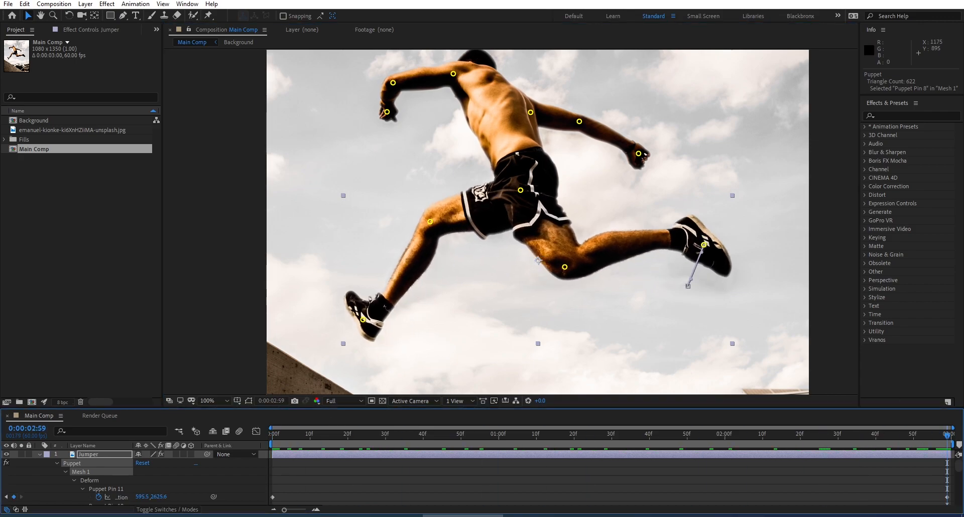
key("space")
Step: Raise the bent arm's hand pin outward at 0:00:02:59, nudge its elbow and shoulder pins up, and return to 0:00:00:00
left_click_drag(479, 205, 490, 247)
key("v")
left_click(398, 154)
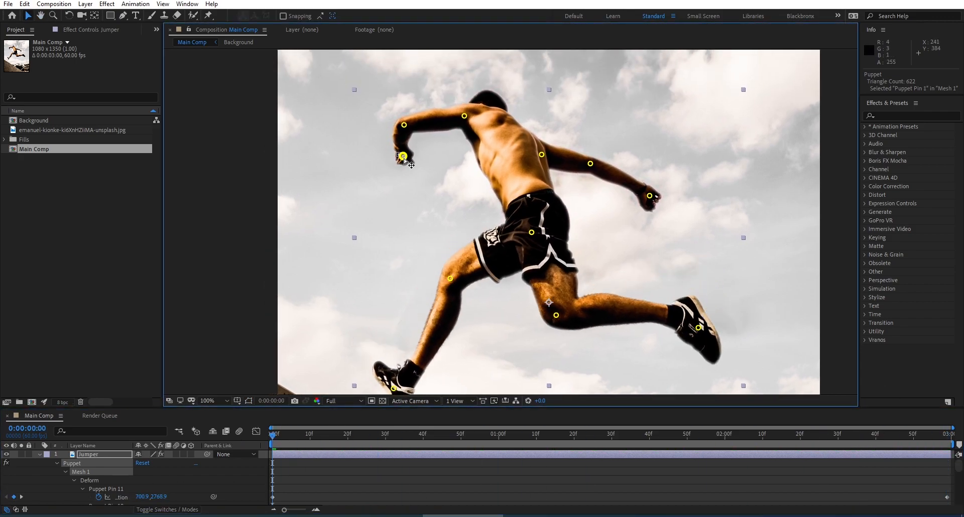
left_click_drag(943, 433, 949, 432)
left_click_drag(398, 153, 383, 143)
mouse_move(940, 436)
left_mouse_down()
mouse_move(948, 399)
mouse_move(187, 413)
mouse_move(950, 422)
left_mouse_up()
left_click_drag(464, 116, 465, 112)
left_click_drag(944, 434, 273, 431)
left_click_drag(649, 195, 633, 208)
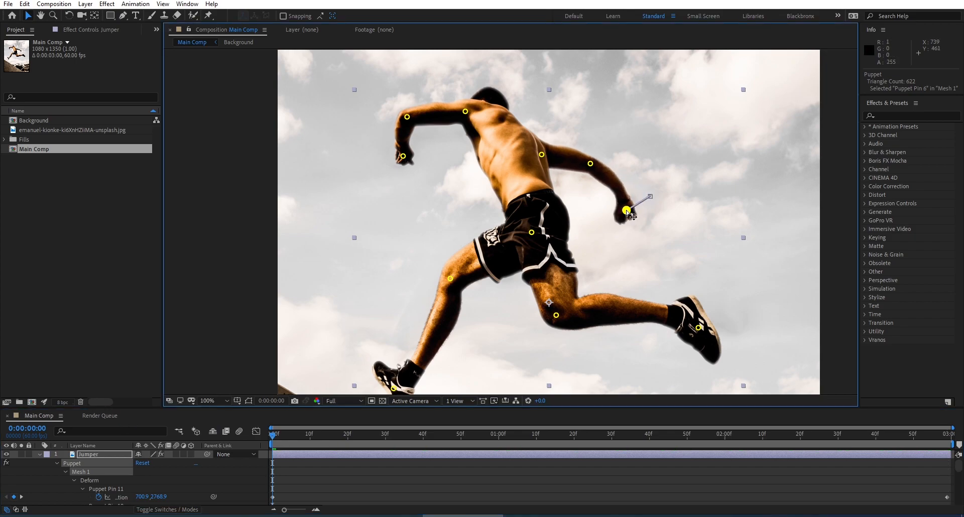
left_click_drag(593, 165, 595, 161)
key("ctrl+z")
key("ctrl+z")
Step: At 0:00:00:00, move the outstretched arm's hand pin slightly down and inward, and go to the last frame
left_click_drag(651, 197, 640, 203)
left_click_drag(273, 434, 950, 412)
left_click_drag(591, 163, 592, 157)
left_click_drag(650, 196, 653, 190)
key("ctrl+z")
key("ctrl+z")
key("space")
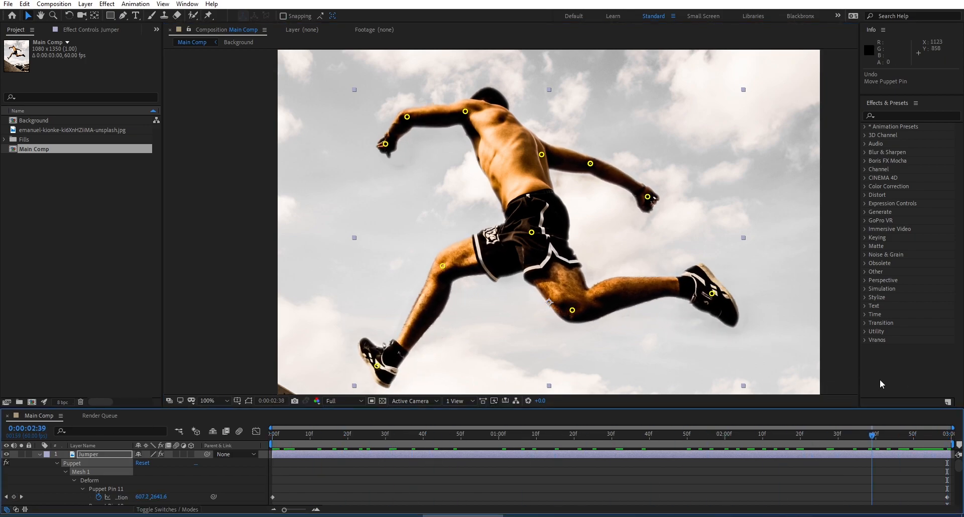
Step: Select the Jumper layer, reveal only its Position property, and enable Position keyframing at 0:00:00:00
key("space")
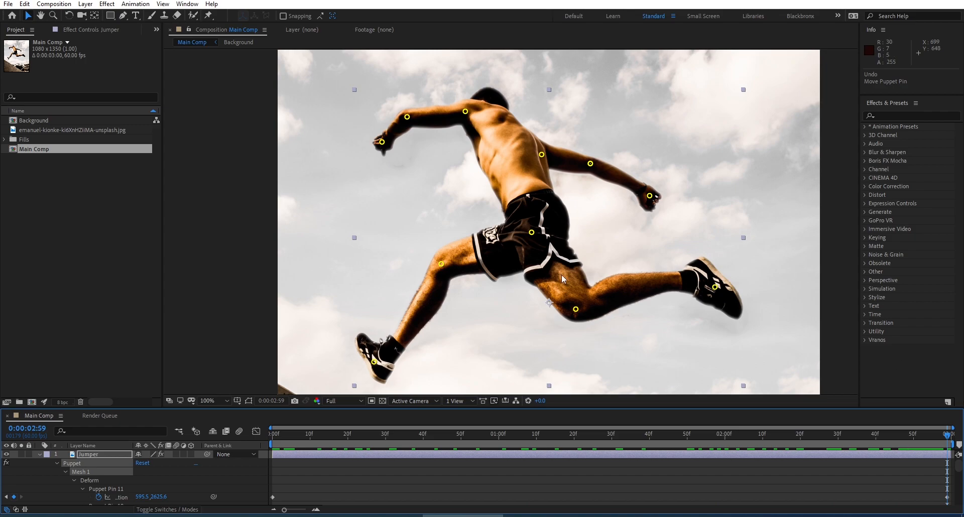
scroll(618, 287, "down", 1)
left_click_drag(504, 288, 486, 253)
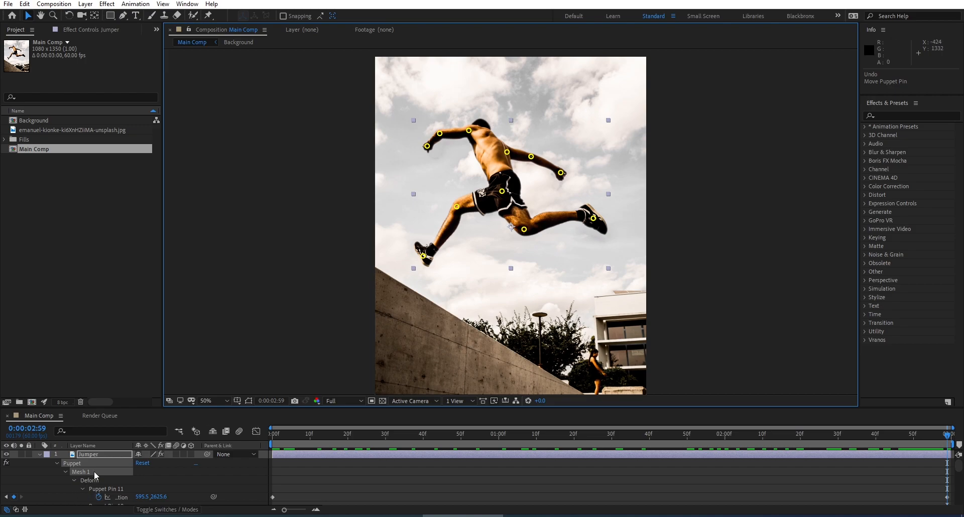
left_click(95, 456)
left_click_drag(118, 407, 128, 358)
left_click_drag(439, 243, 444, 279)
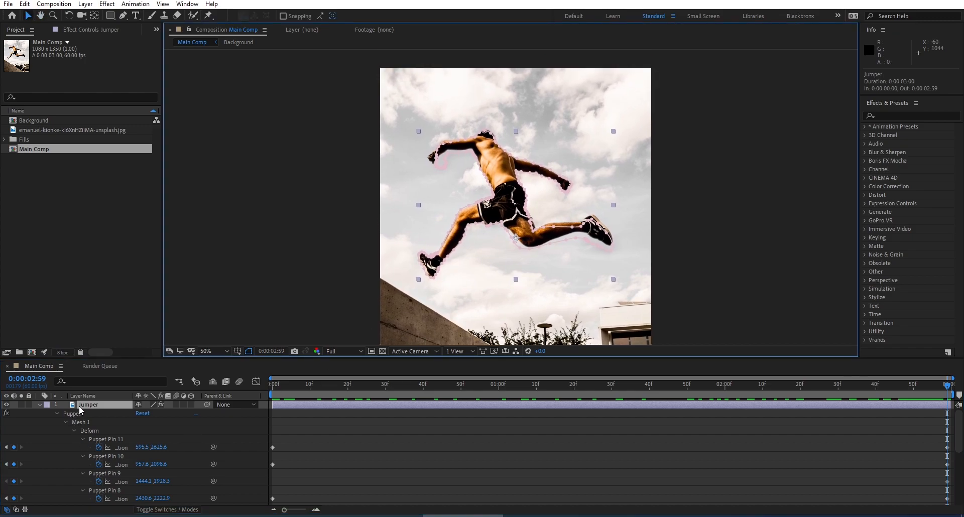
key("p")
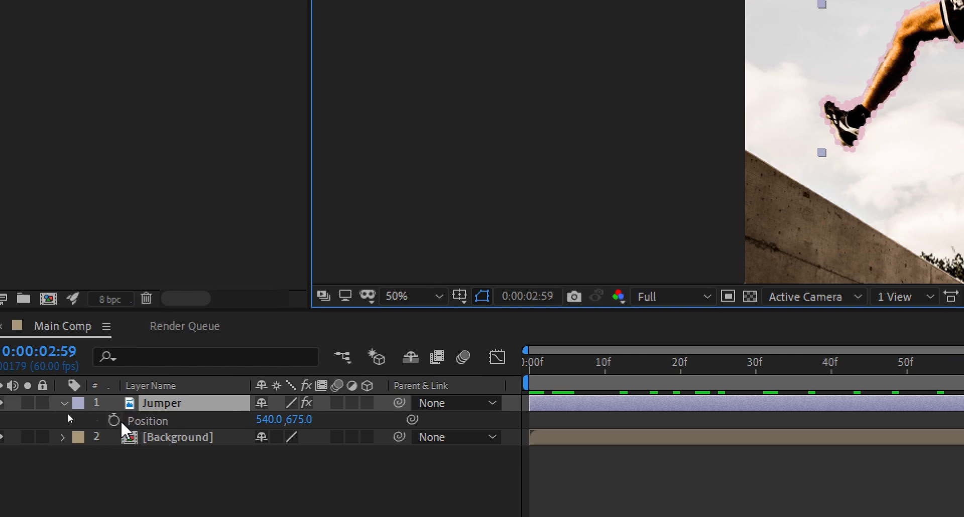
key("Home")
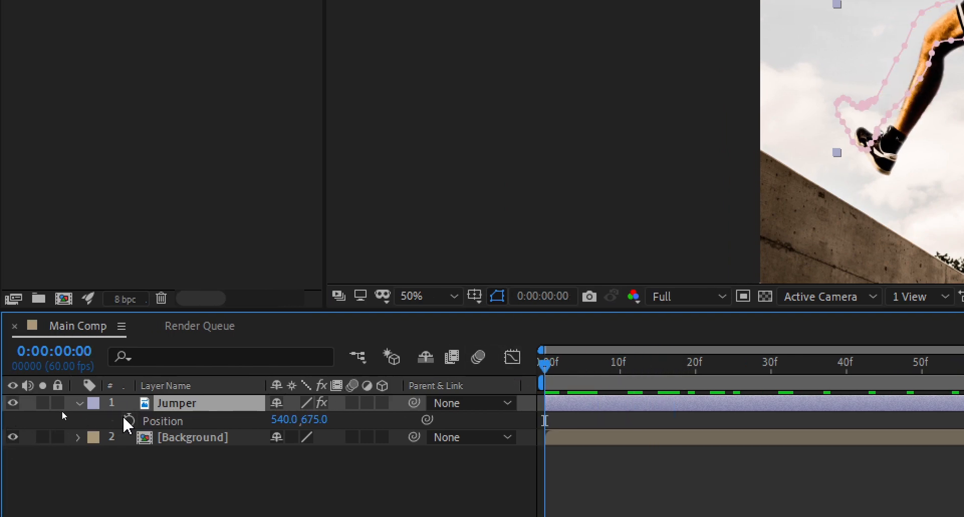
left_click(128, 421)
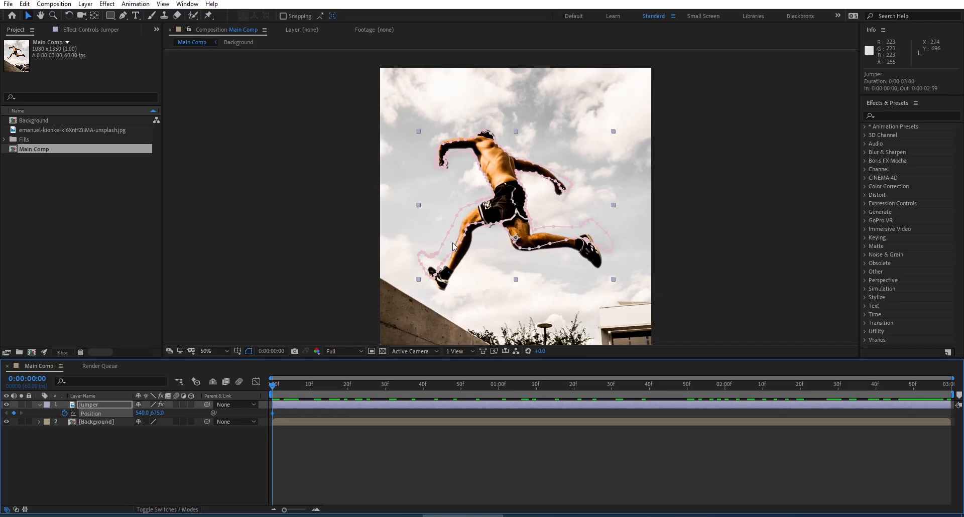
Step: Animate the Jumper layer's position from about 598, 715 at 0:00:00:00 to about 536, 689 at 0:00:02:59, and deselect the layer
left_click_drag(497, 217, 512, 227)
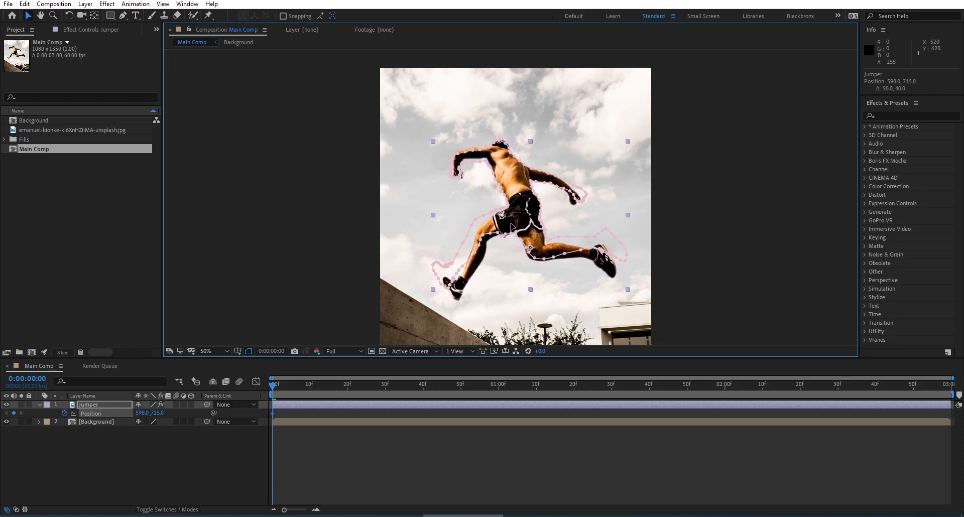
left_click_drag(275, 388, 947, 386)
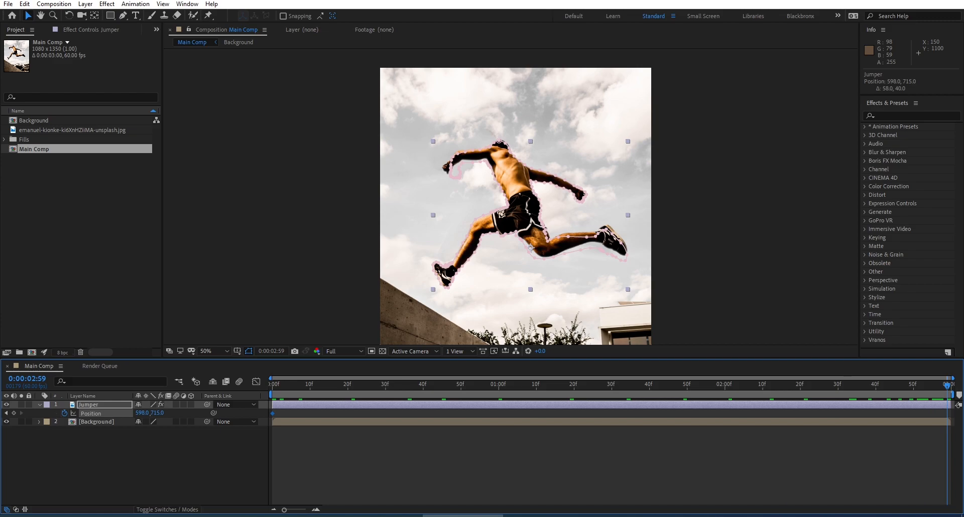
left_click_drag(531, 219, 515, 213)
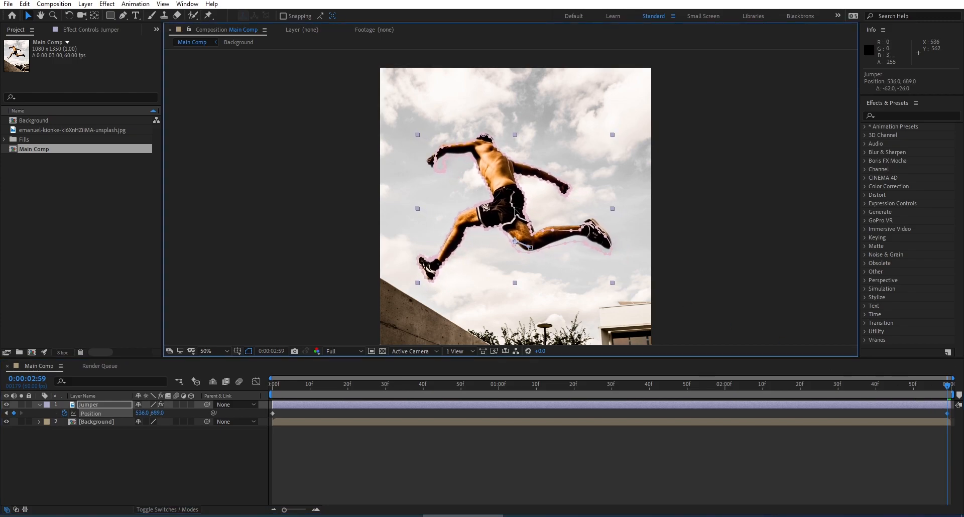
left_click(683, 235)
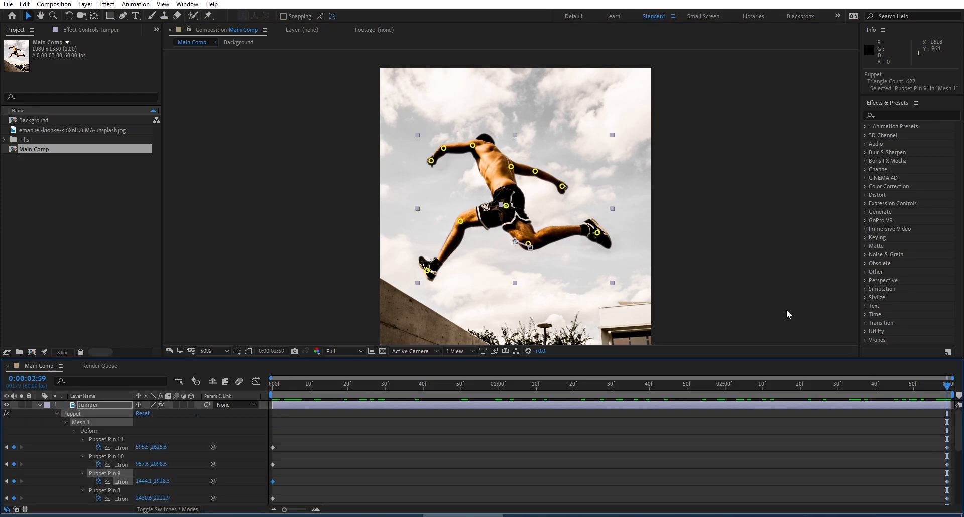
Step: Fit the whole composition in the viewer, maximize the viewer, and preview the jumper's combined limb and position animation
left_click(786, 310)
left_click(225, 351)
left_click(232, 173)
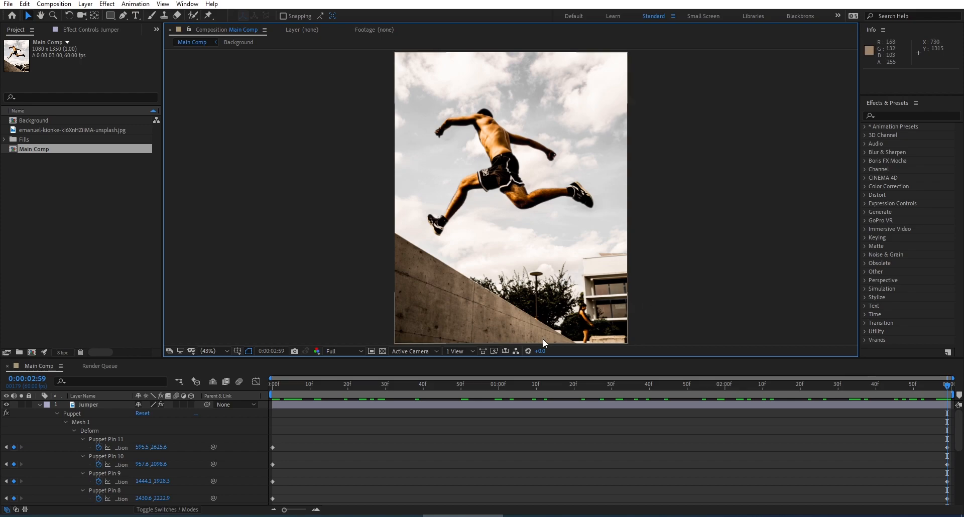
key("grave")
key("space")
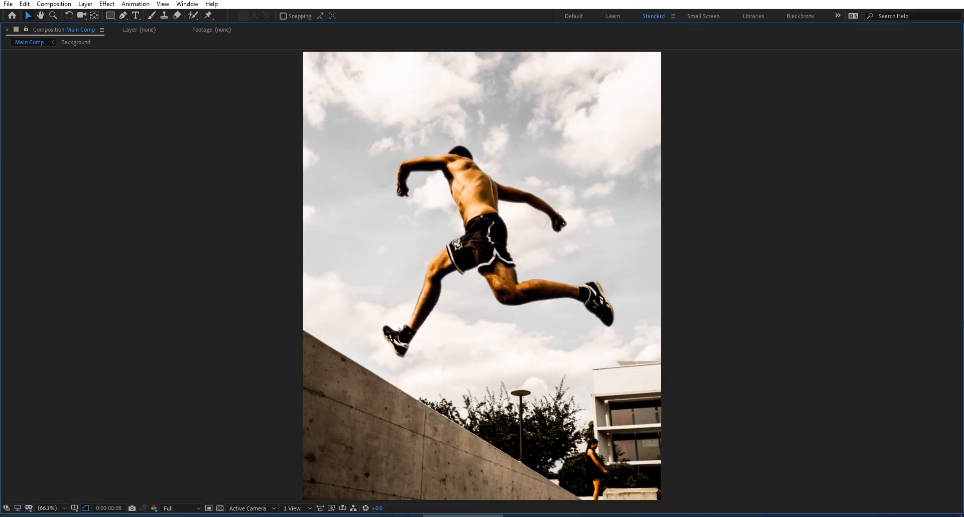